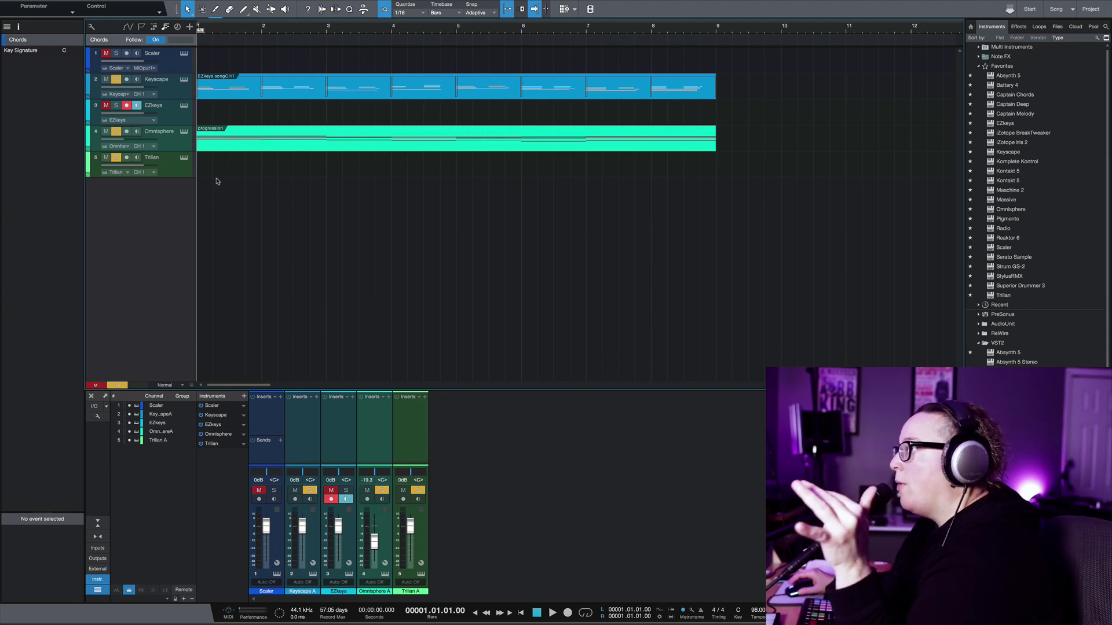
Open the Scaler instrument and unmute its track
left_click(184, 54)
left_click_drag(395, 137, 535, 82)
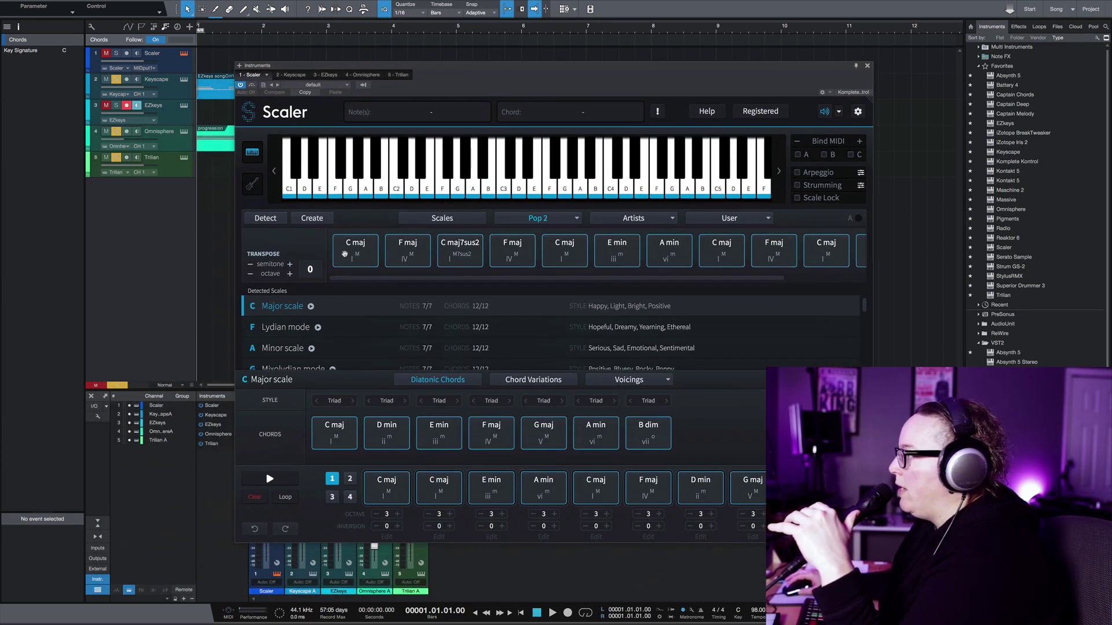
left_click(345, 255)
left_click(106, 54)
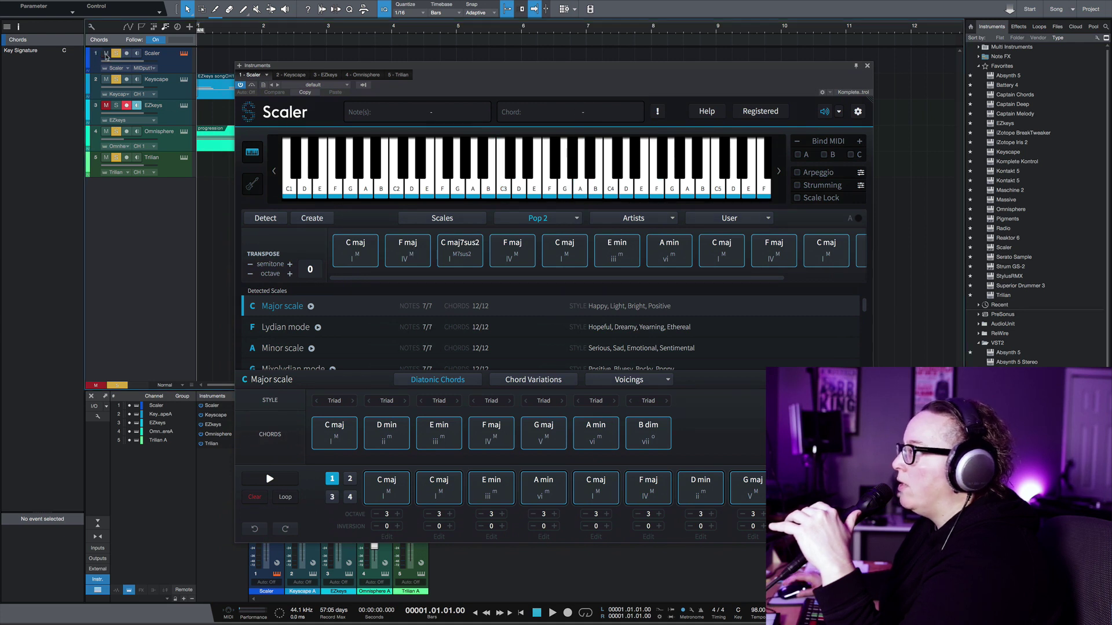
Audition the first Pop 2 chord and the pattern chords of the progression in Scaler
left_click(357, 250)
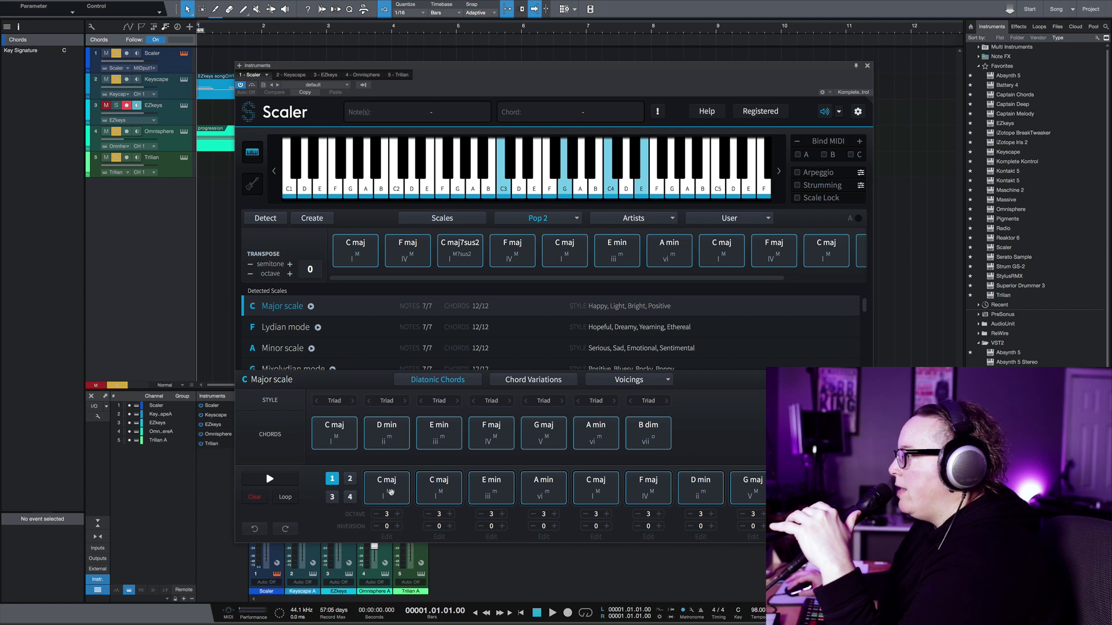
left_click(439, 489)
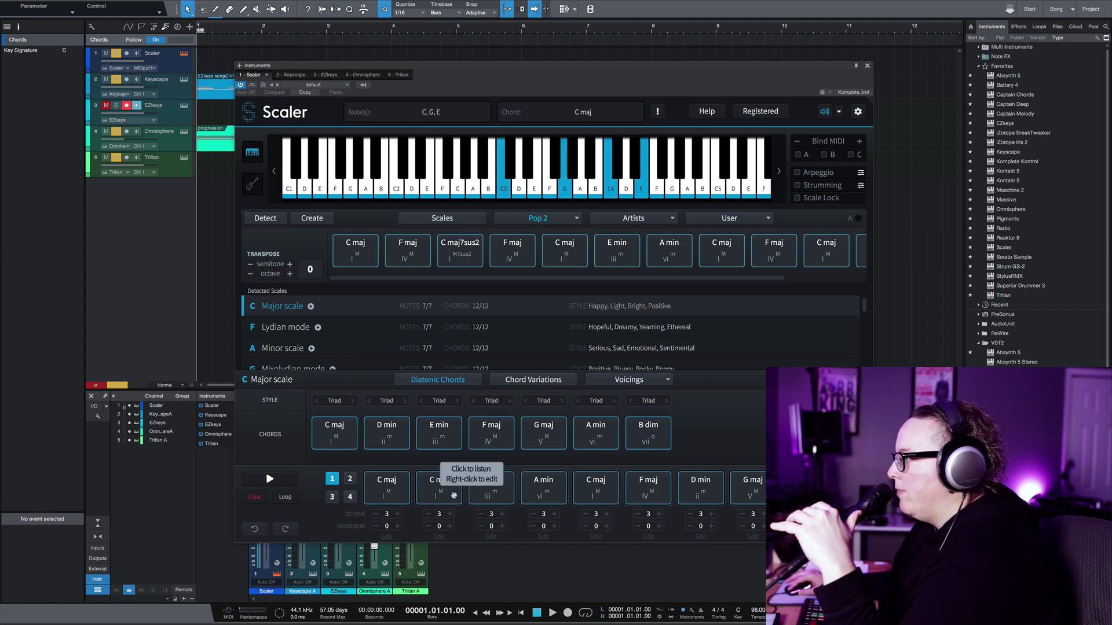
left_click(491, 490)
left_click(544, 492)
left_click(596, 492)
left_click(649, 492)
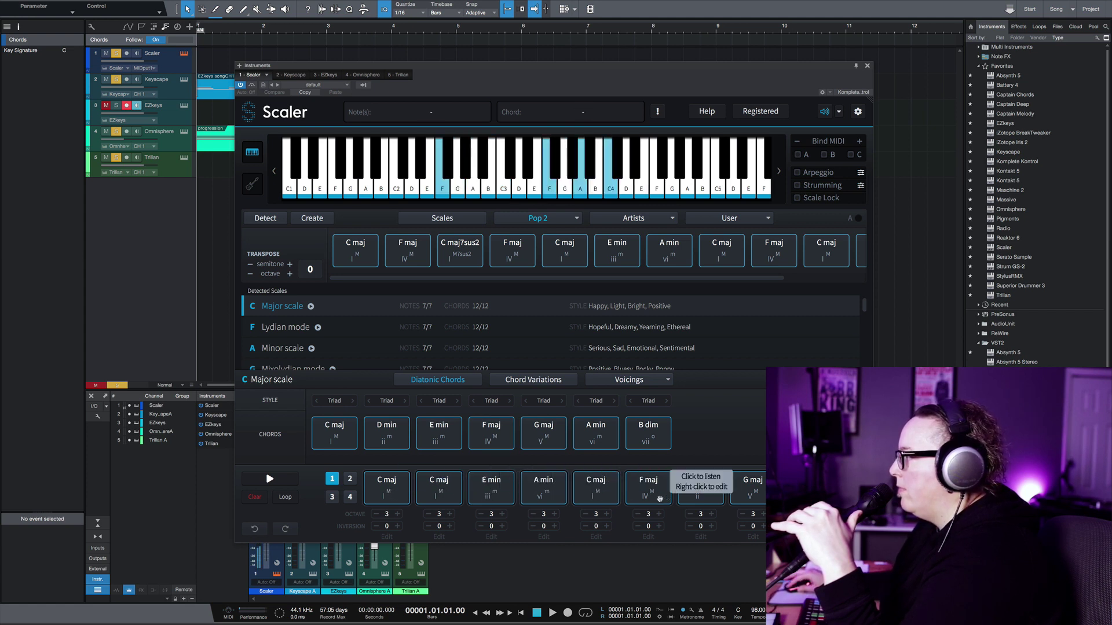
left_click(687, 498)
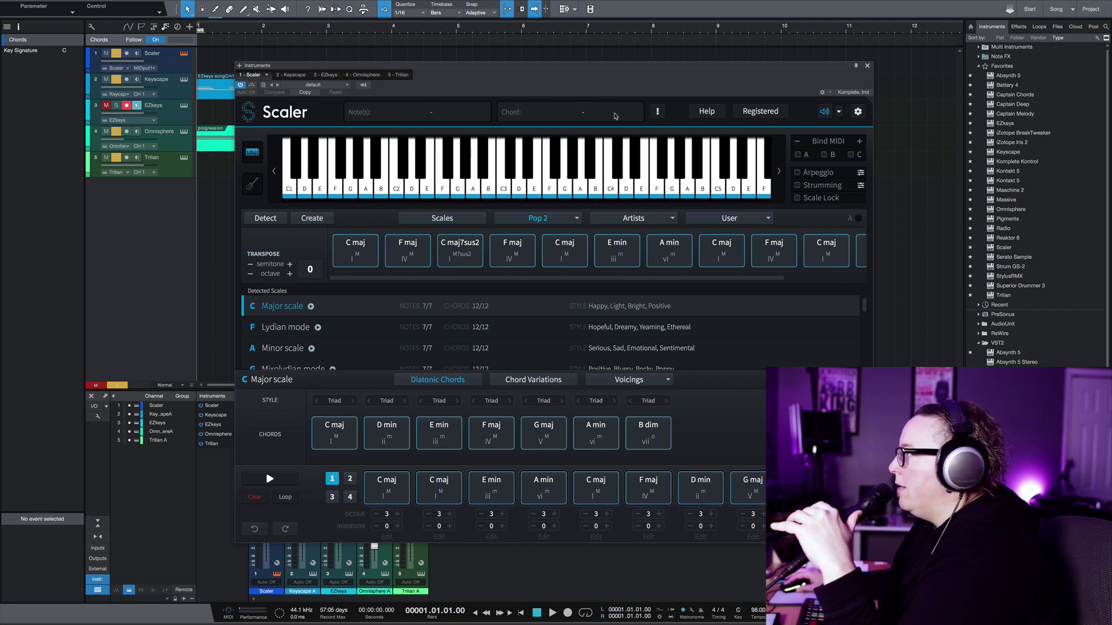
Place Scaler's chord progression as a clip on the Scaler track, and delete that clip
left_click_drag(587, 70, 600, 143)
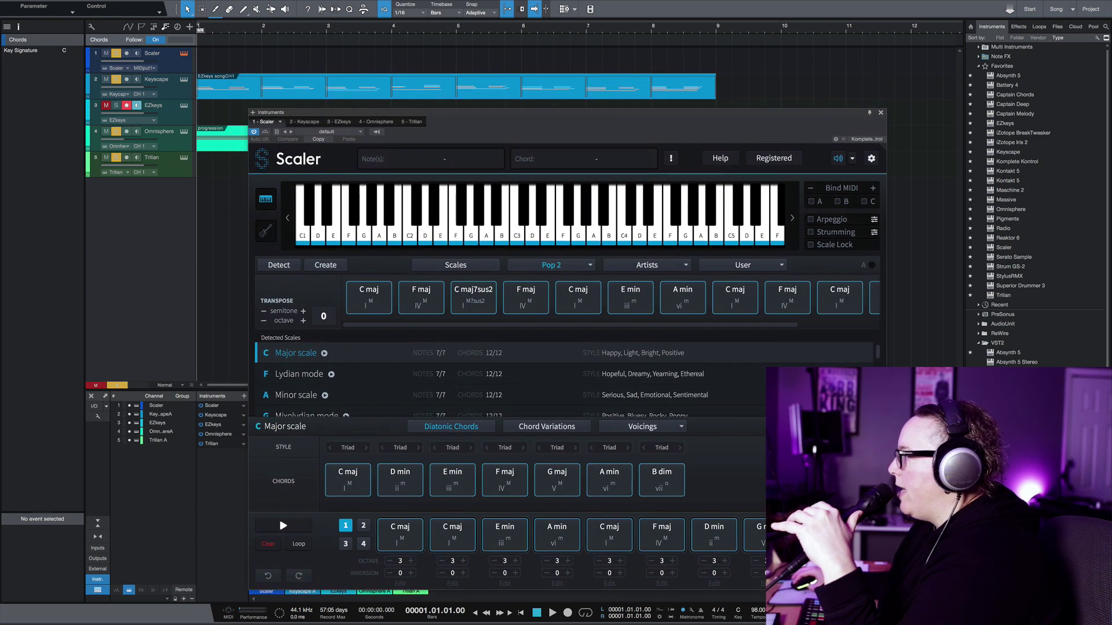
left_click_drag(716, 512, 238, 62)
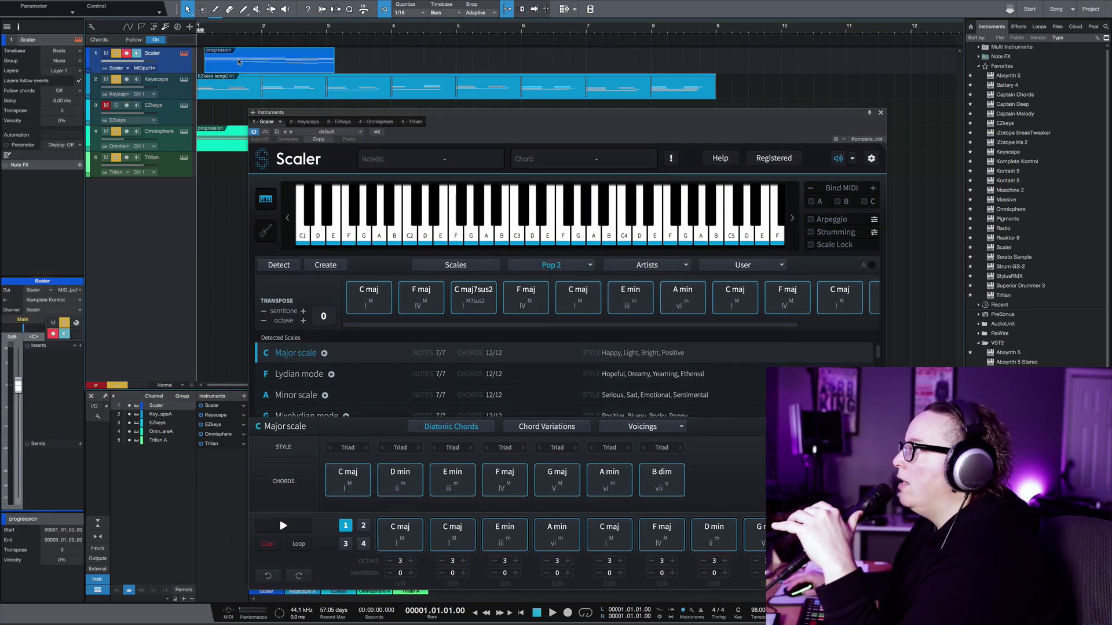
left_click(881, 113)
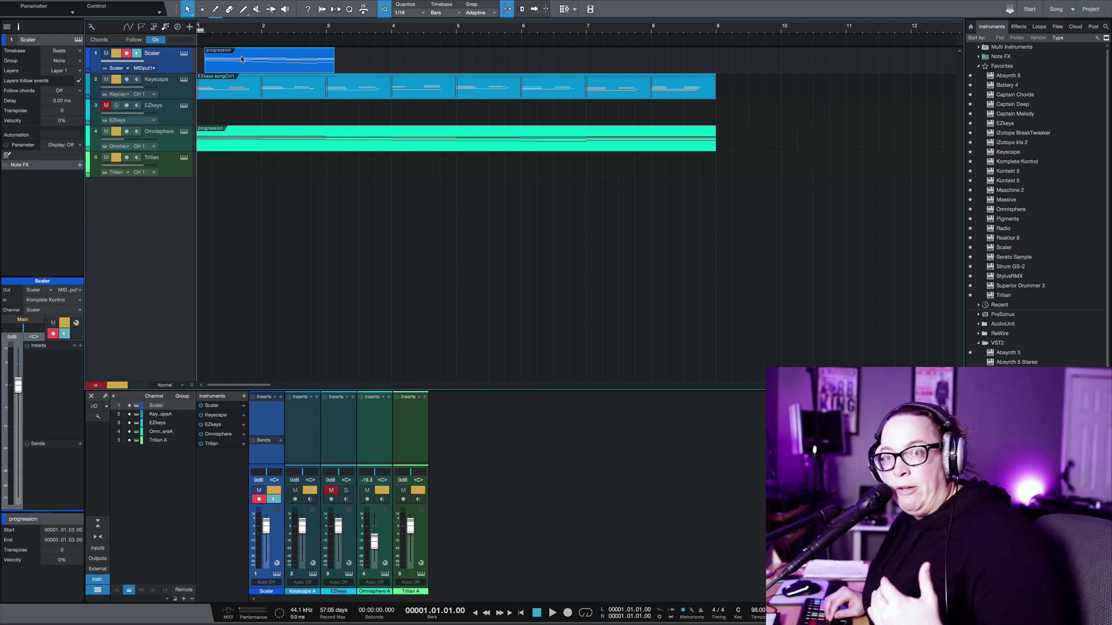
key("Delete")
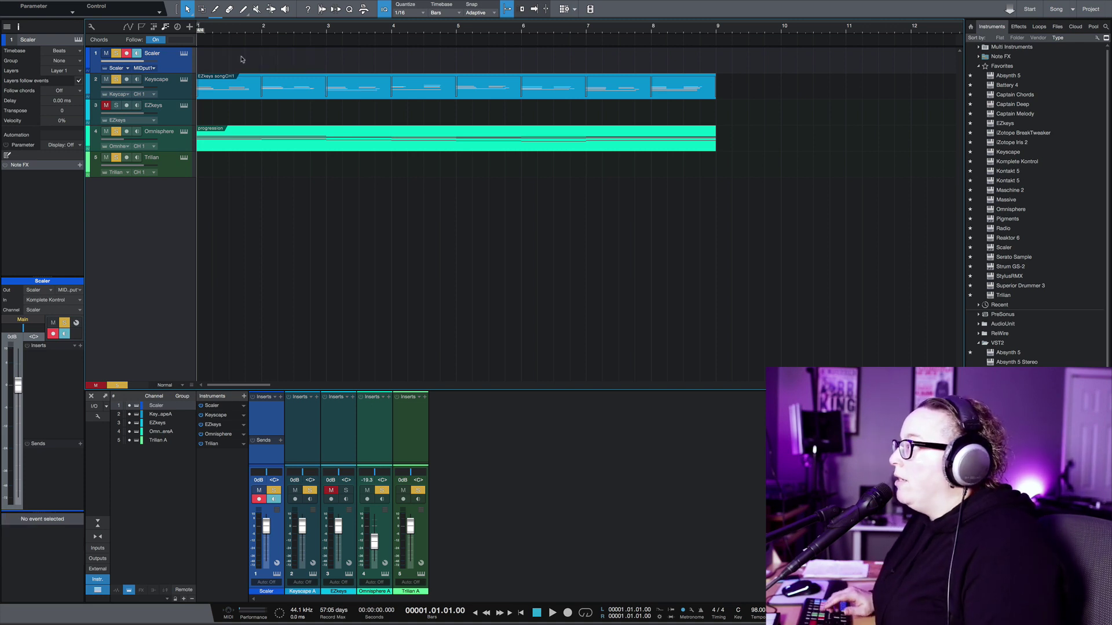
Mute the Keyscape track and set the Omnisphere volume to -10.0 dB during playback
left_click(107, 79)
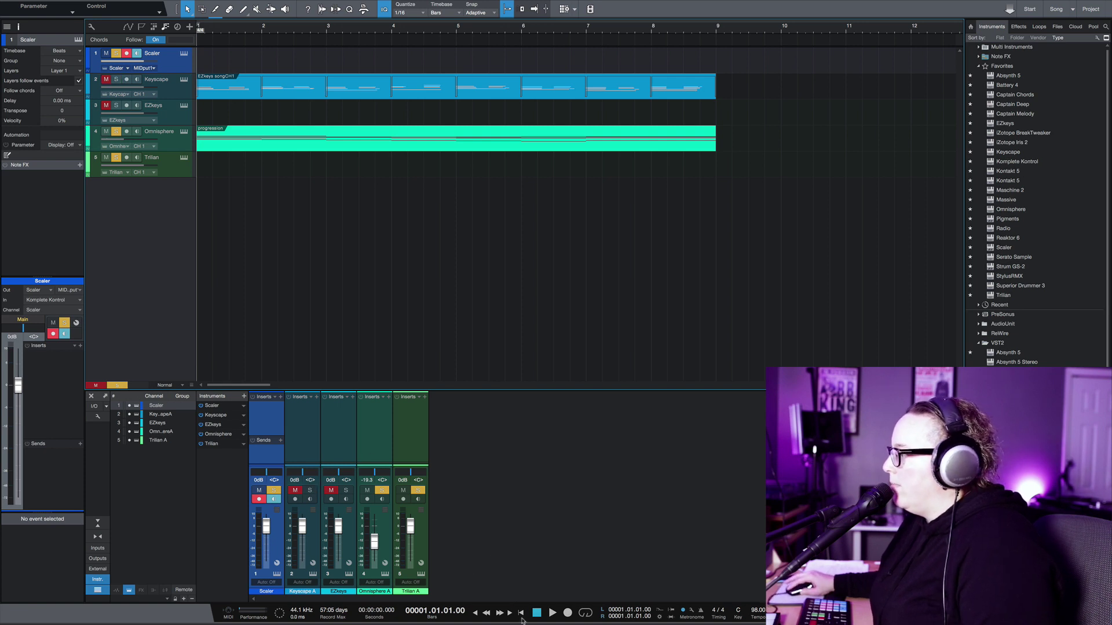
left_click(553, 613)
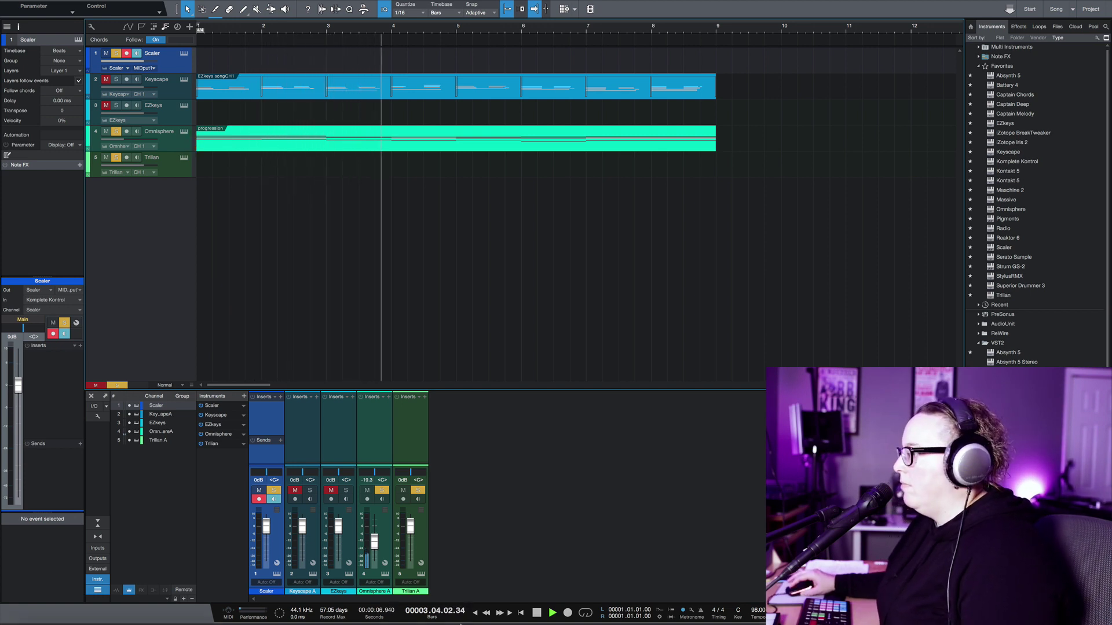
left_click_drag(380, 541, 379, 536)
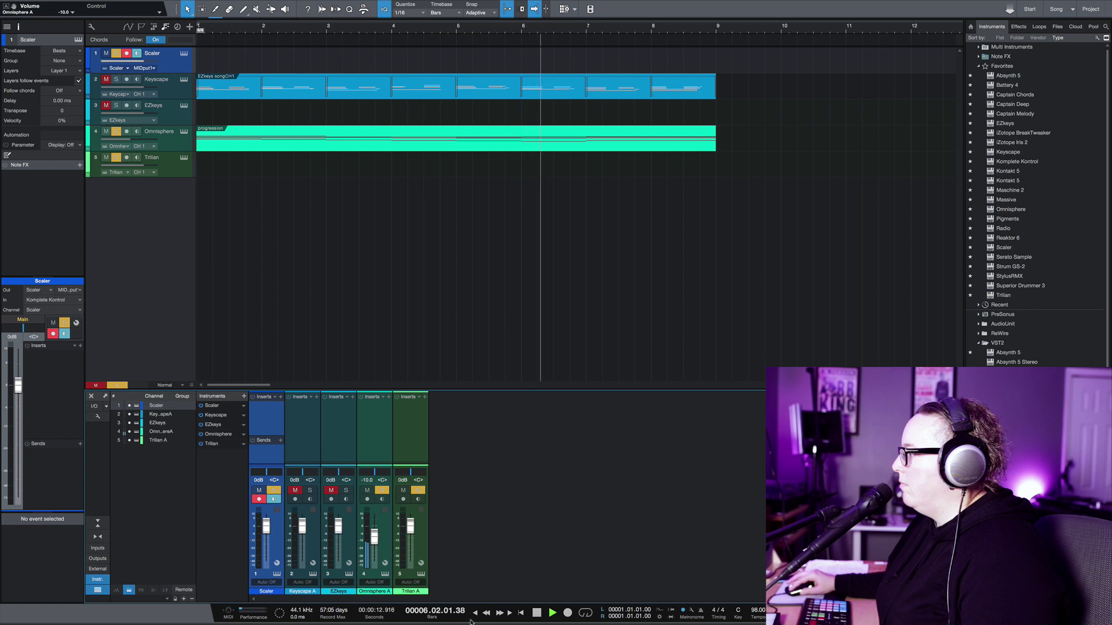
mouse_move(525, 624)
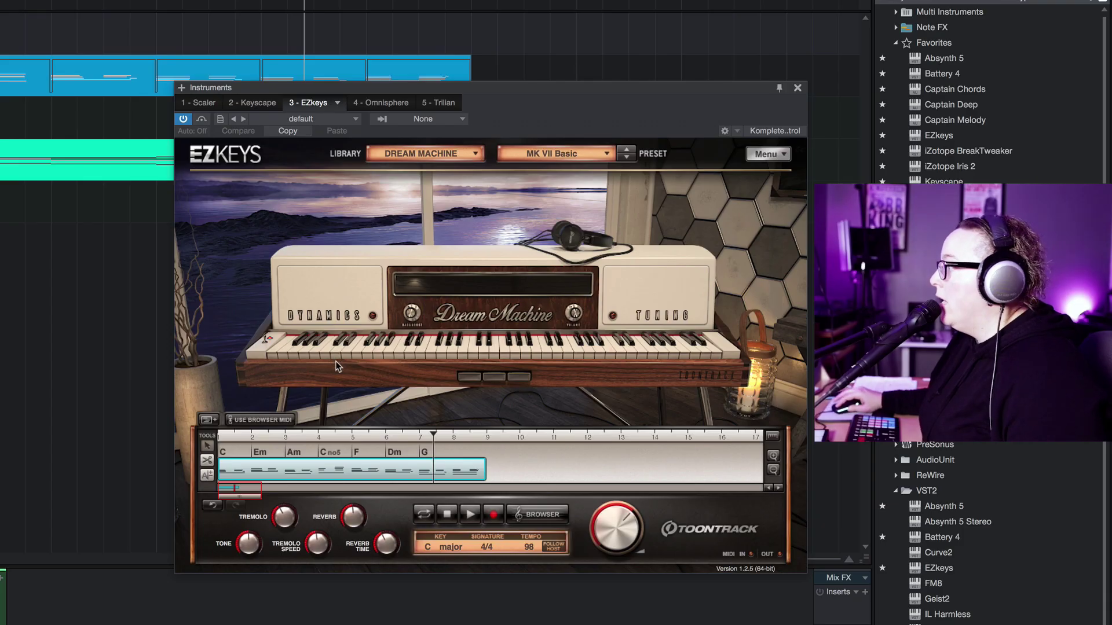
Append two one-bar chord blocks after the existing progression in EZkeys, with C in bar 9 and Em in bar 10
left_click(292, 454)
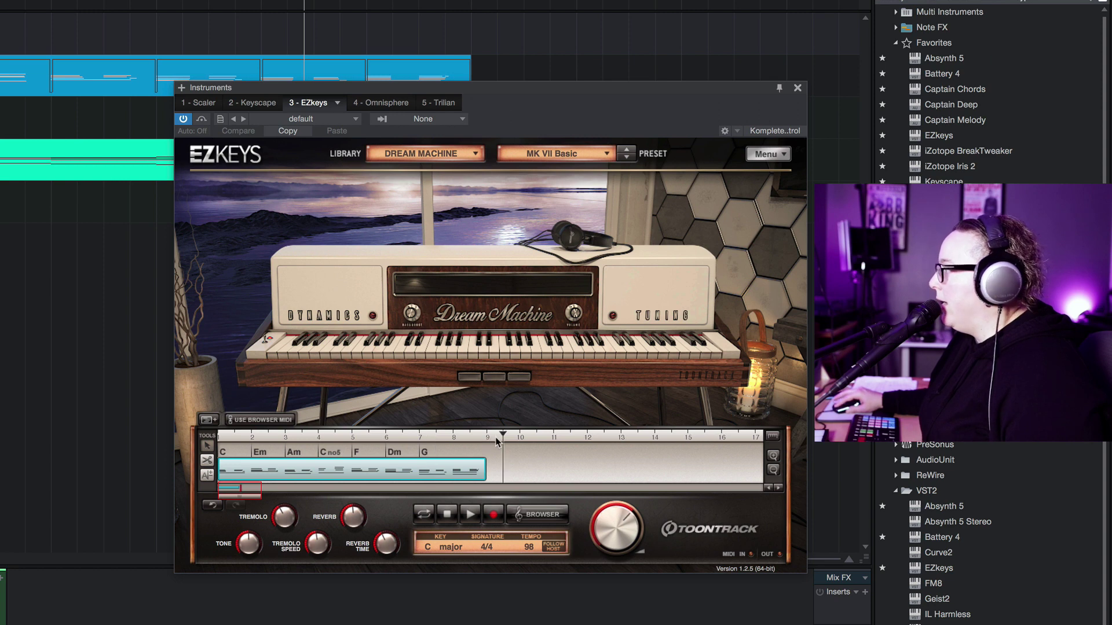
left_click(208, 420)
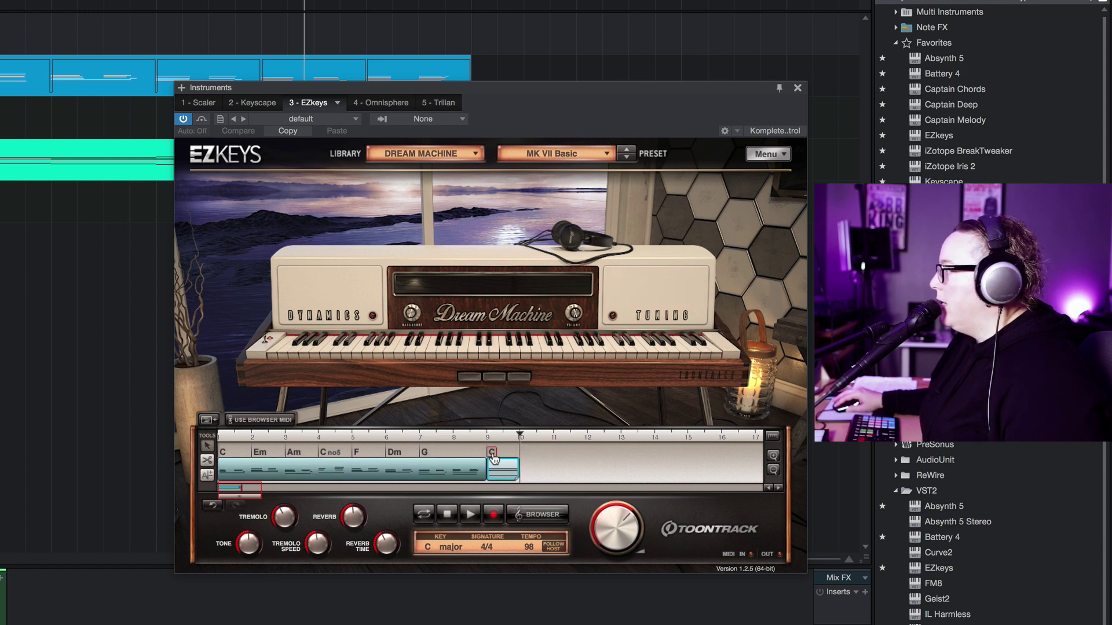
left_click(210, 422)
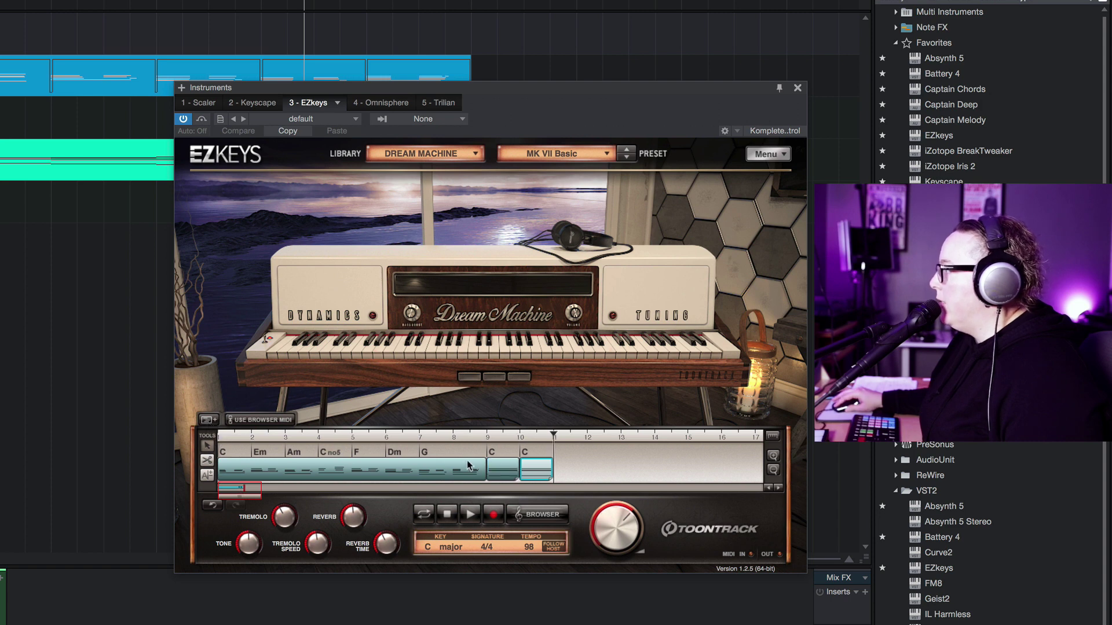
left_click(525, 452)
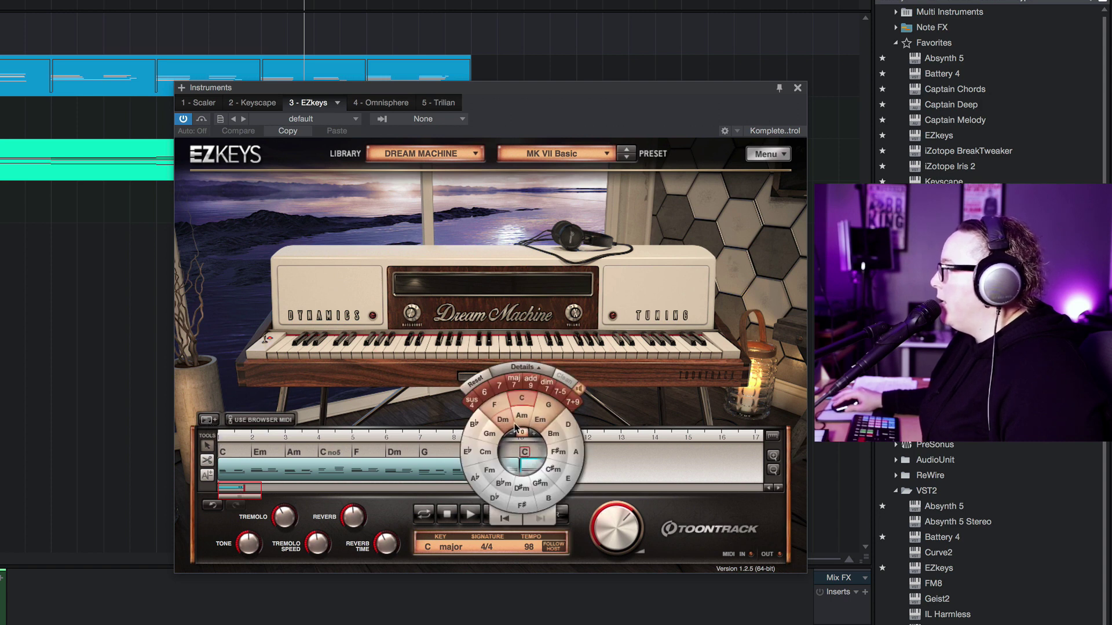
left_click(541, 419)
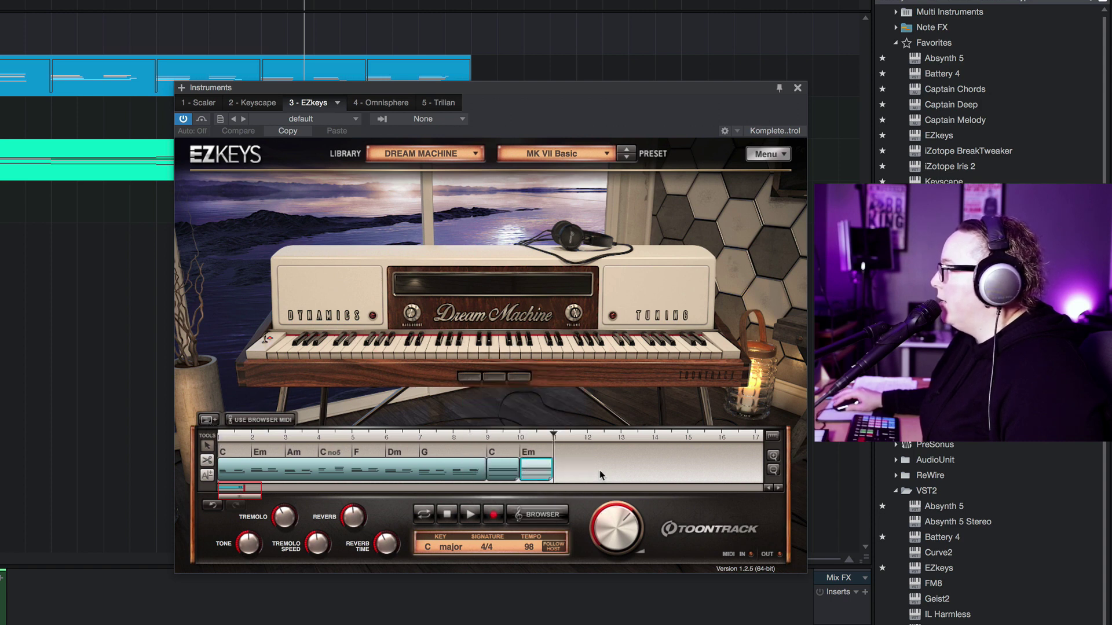
Add a third chord block in bar 11 of the EZkeys timeline and set its chord to Am
left_click(209, 420)
left_click(565, 454)
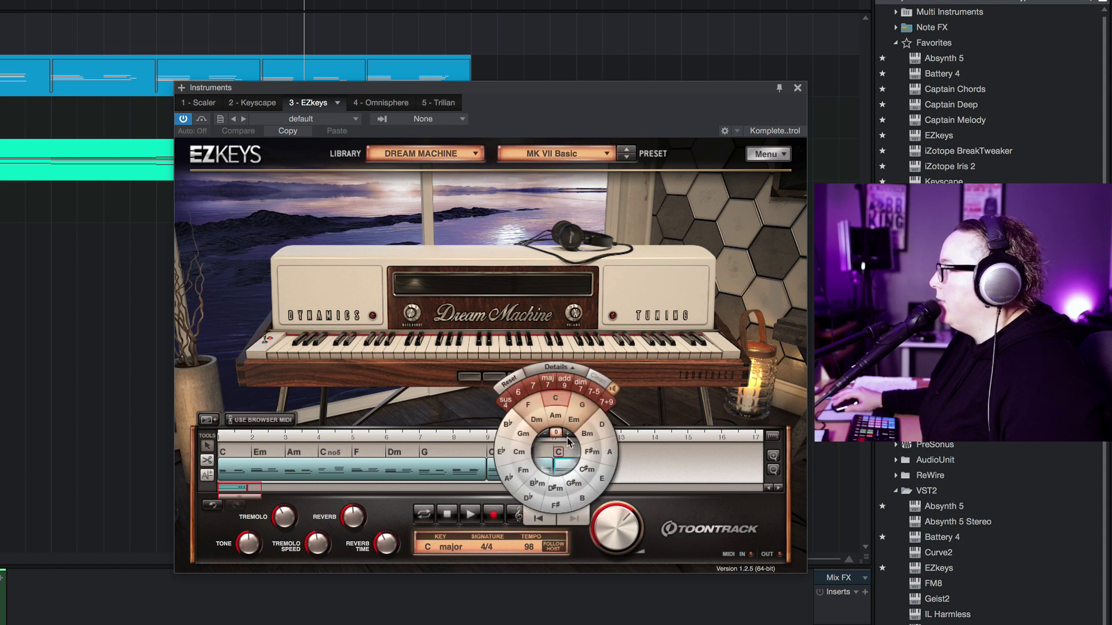
left_click(556, 410)
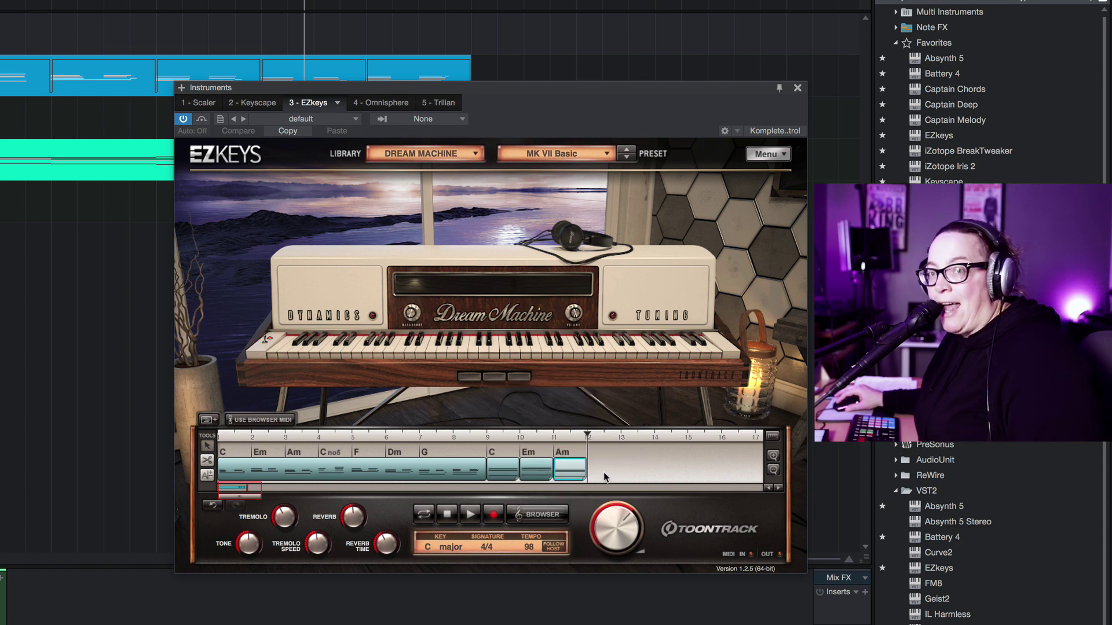
Replace the C, Em and Am blocks' MIDI with Melancholic Pop, Straight 4/4, Sustainable 74 BPM, Verse, Variation 02, and close the EZkeys window
left_click_drag(599, 466, 501, 458)
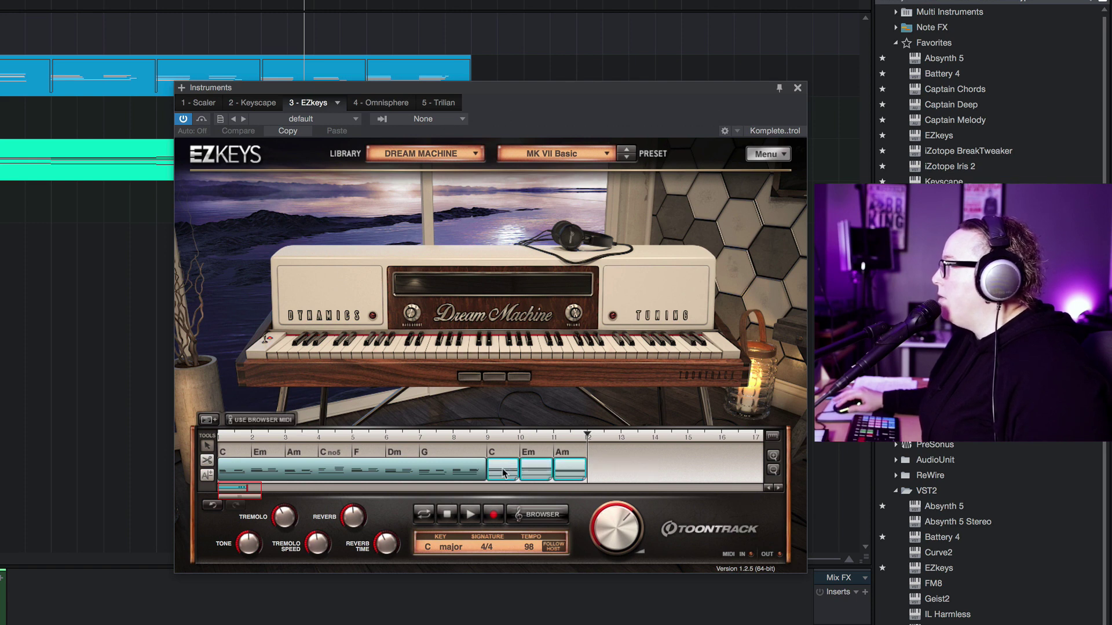
left_click(276, 422)
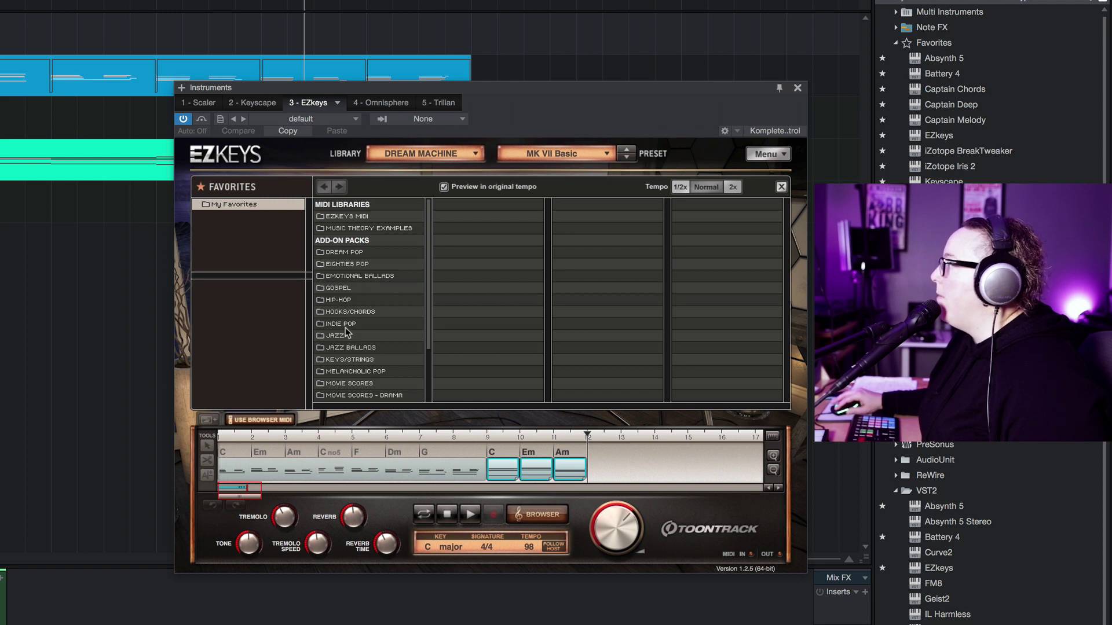
left_click(371, 373)
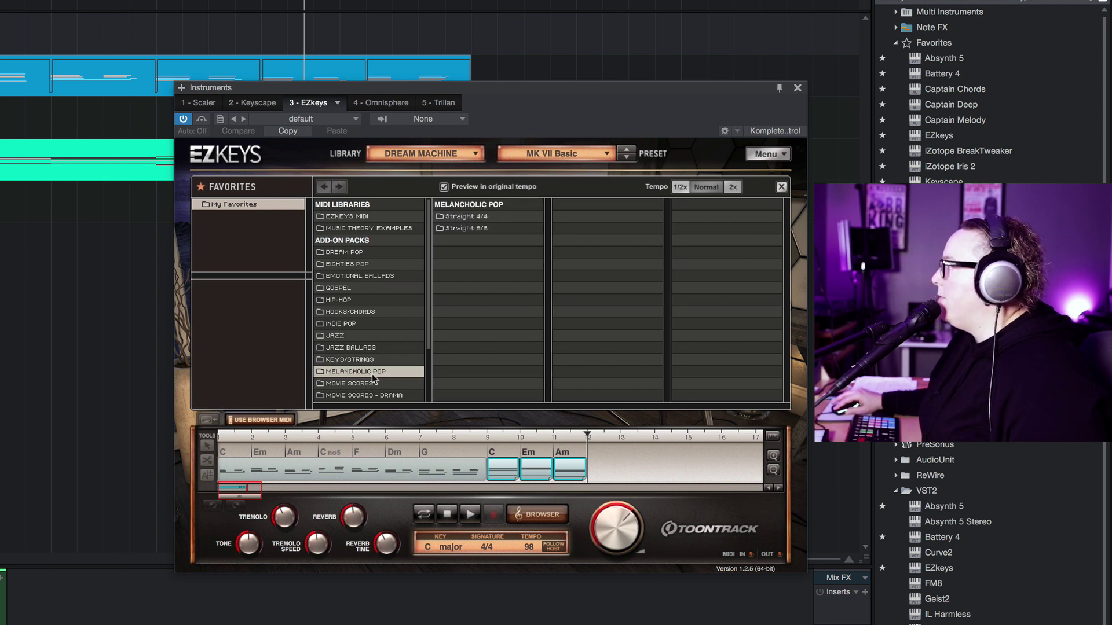
left_click(479, 219)
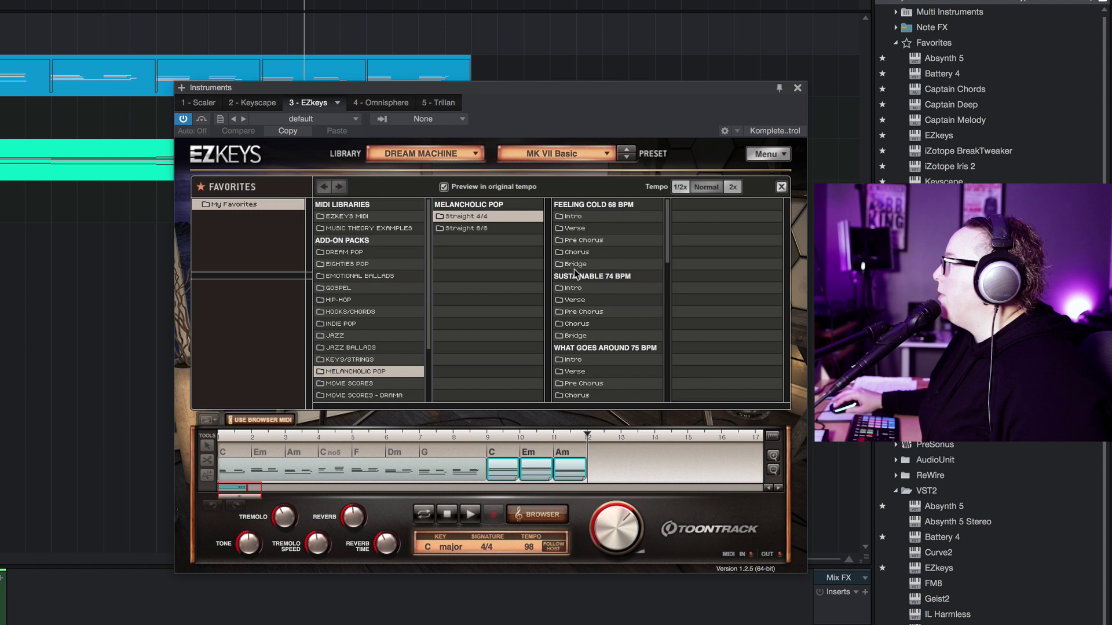
left_click(583, 300)
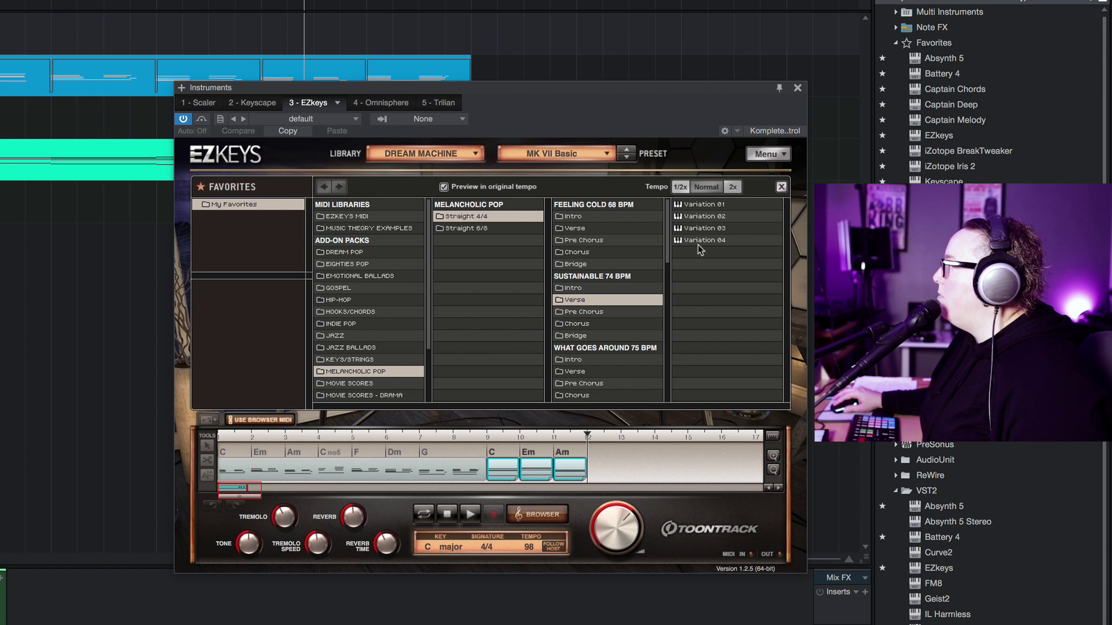
left_click(695, 216)
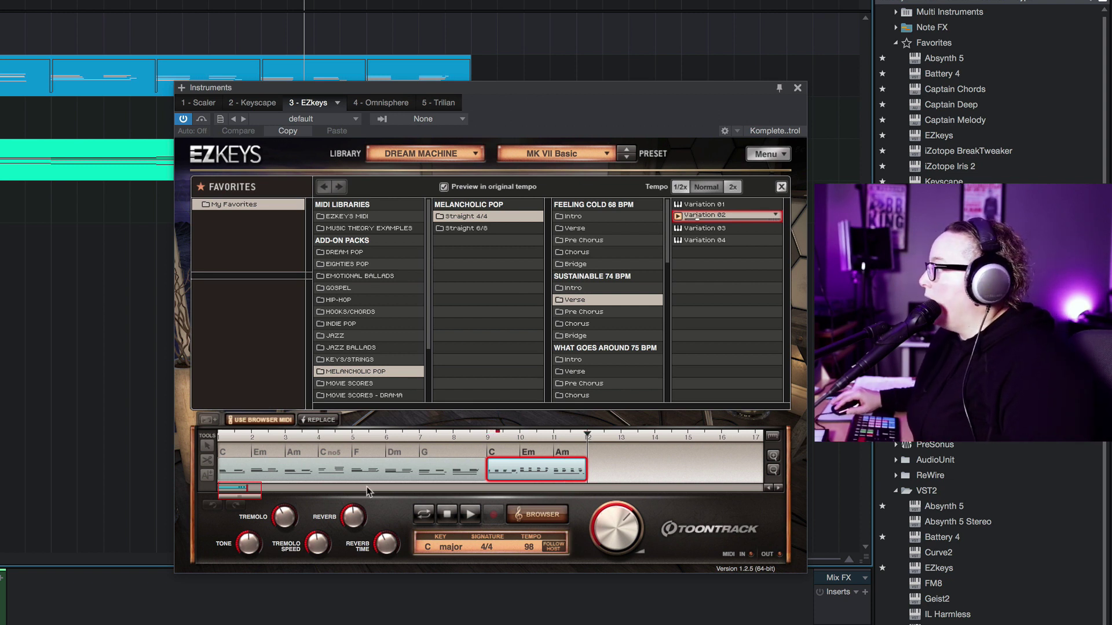
left_click(312, 421)
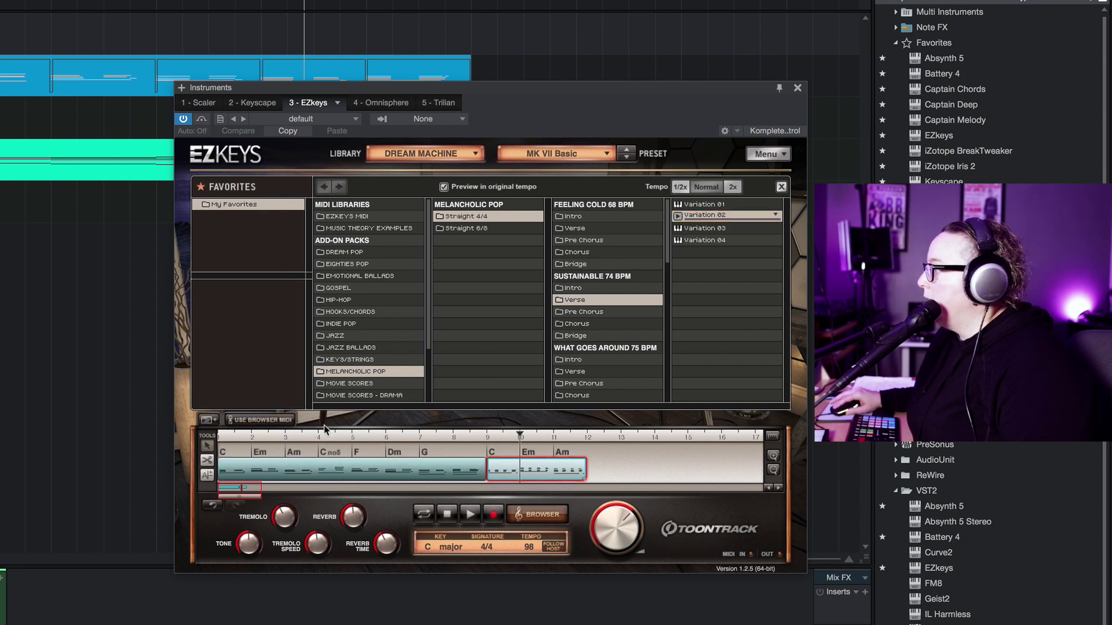
left_click(504, 463)
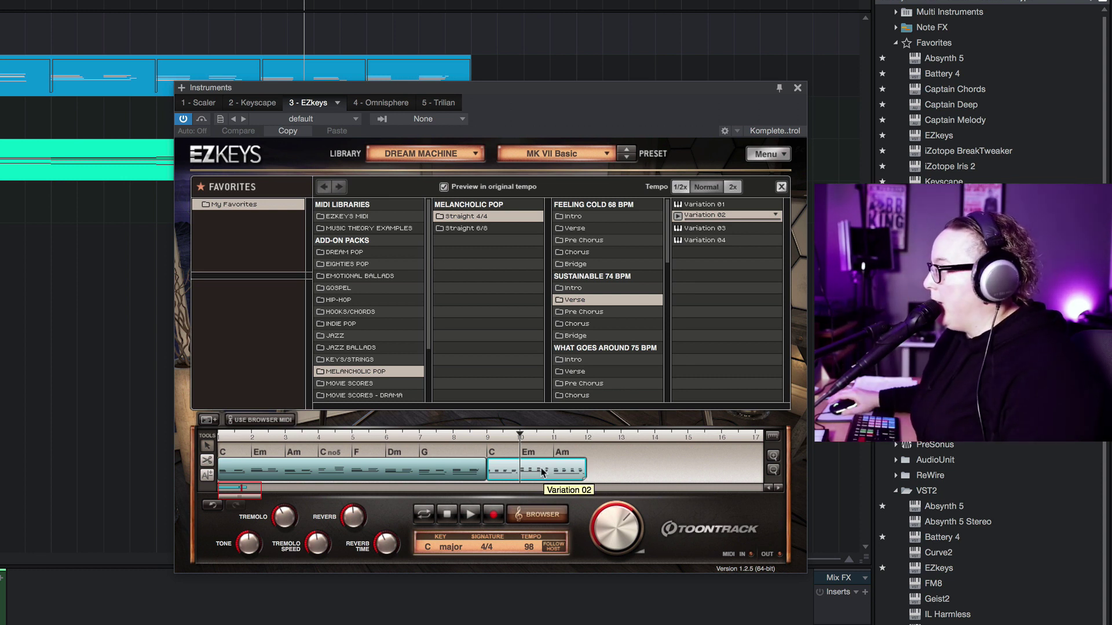
left_click(797, 88)
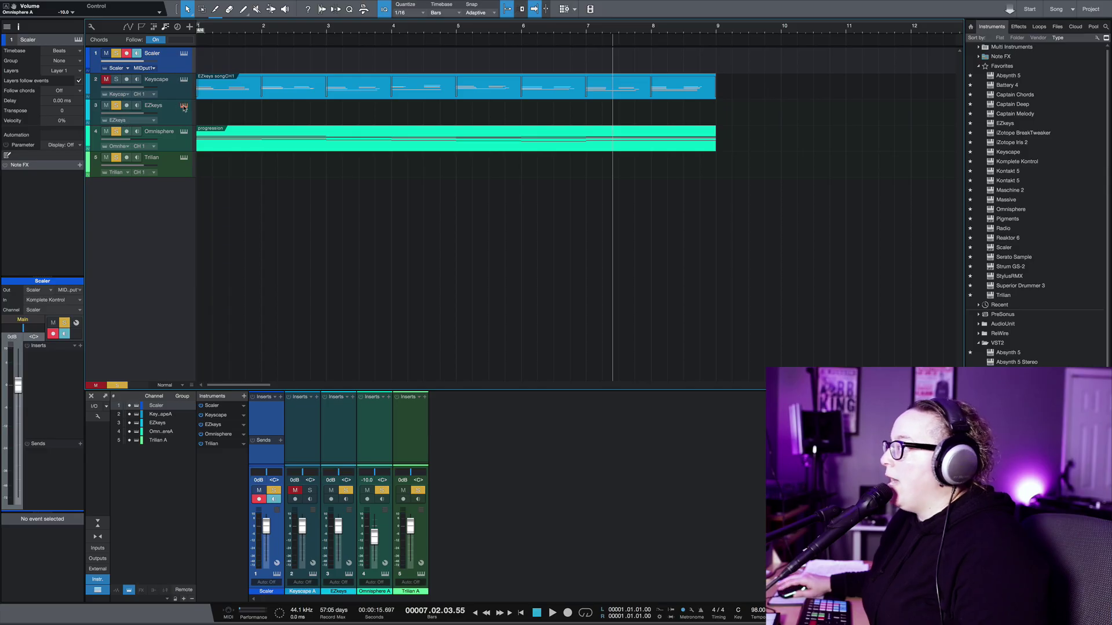
Reopen EZkeys and separate the eight-bar chord block from the three-bar block, leaving the longer one starting at bar 1
left_click(184, 107)
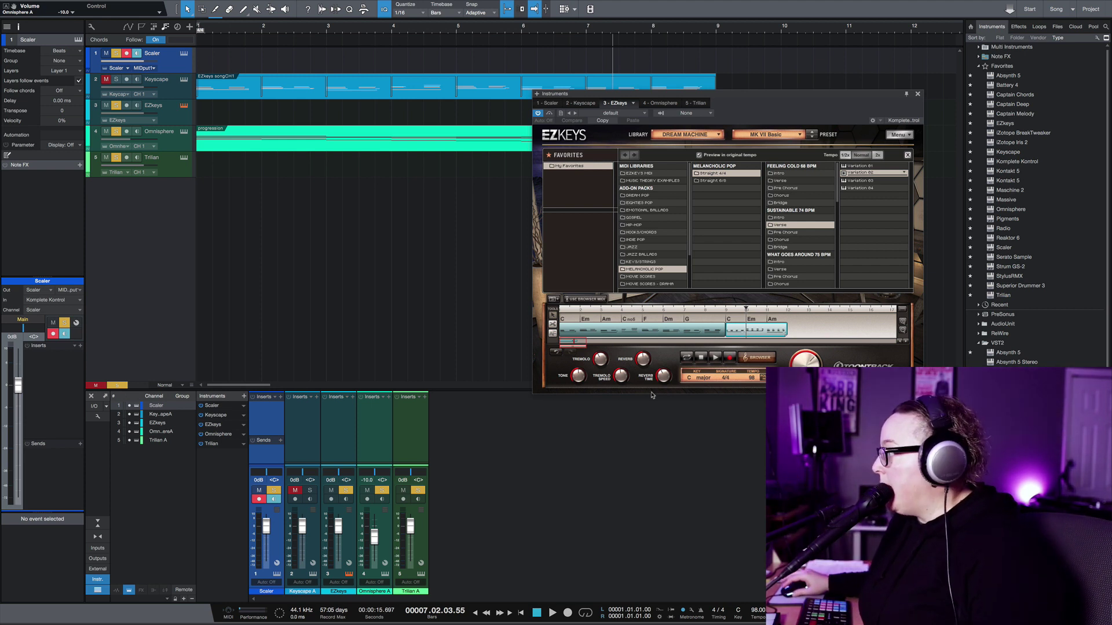
left_click(650, 333)
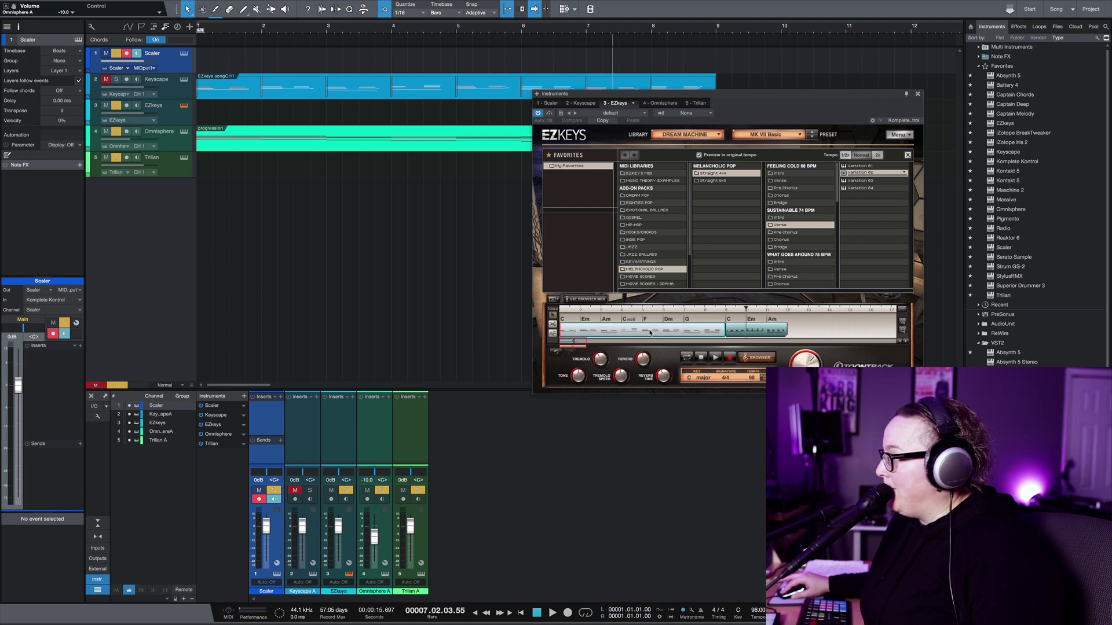
left_click_drag(650, 333, 624, 335)
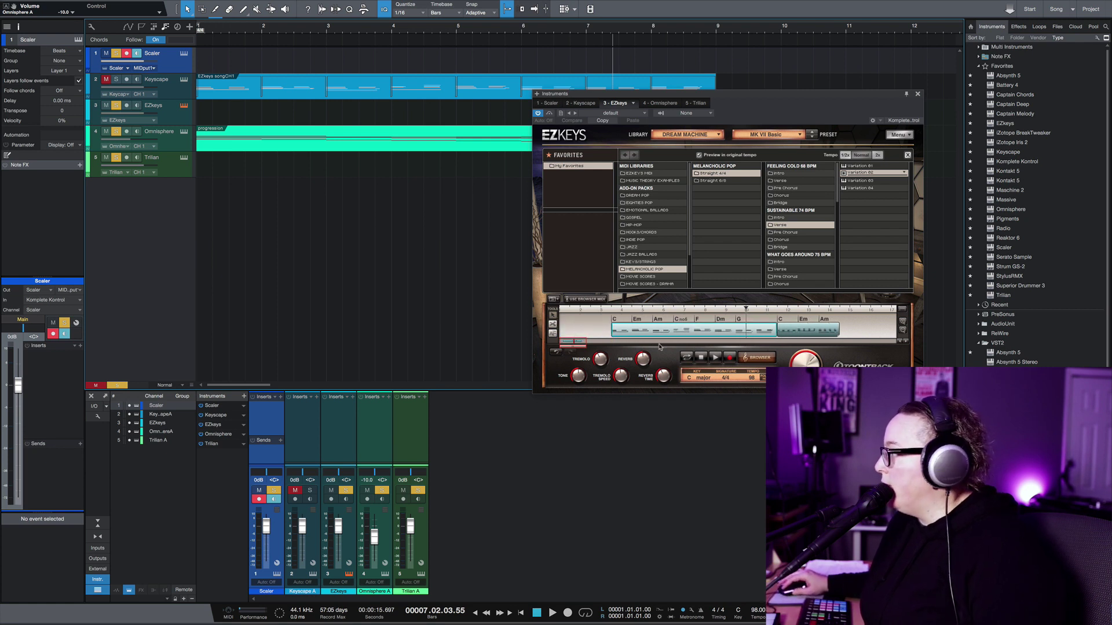
left_click_drag(718, 329, 631, 333)
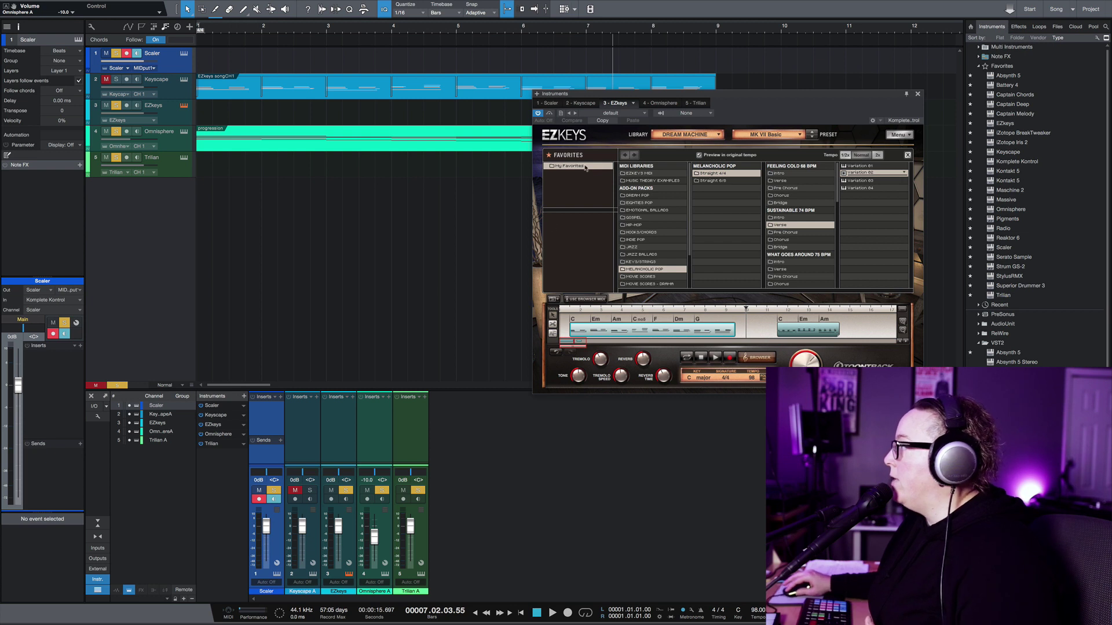
left_click_drag(667, 325, 657, 326)
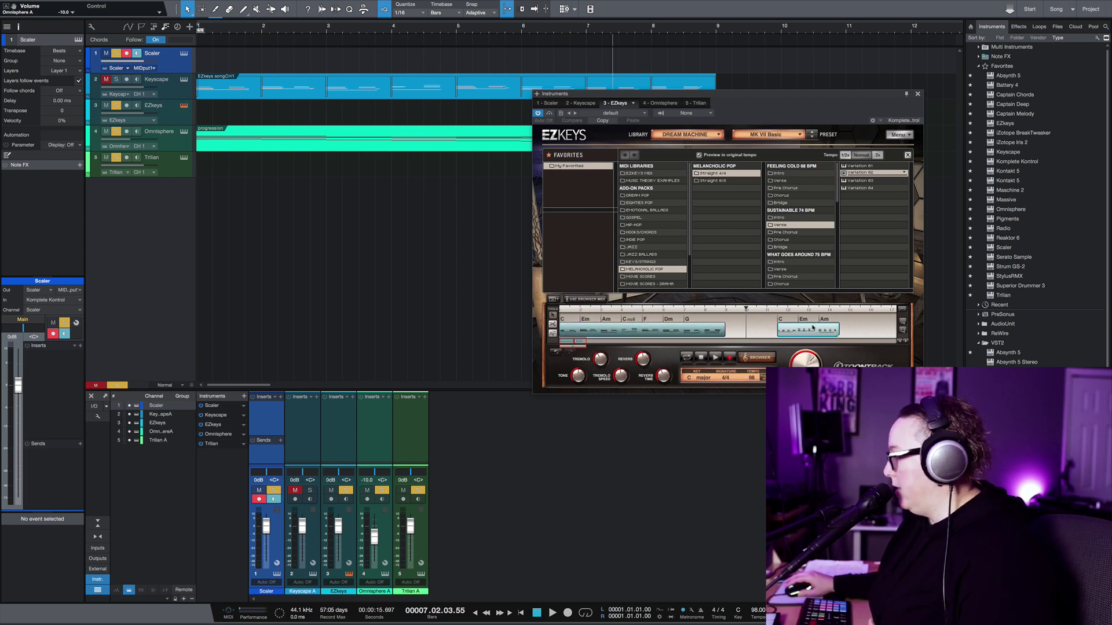
Review the copy and paste options for the three-bar C, Em, Am block in EZkeys and close the instrument window
right_click(813, 328)
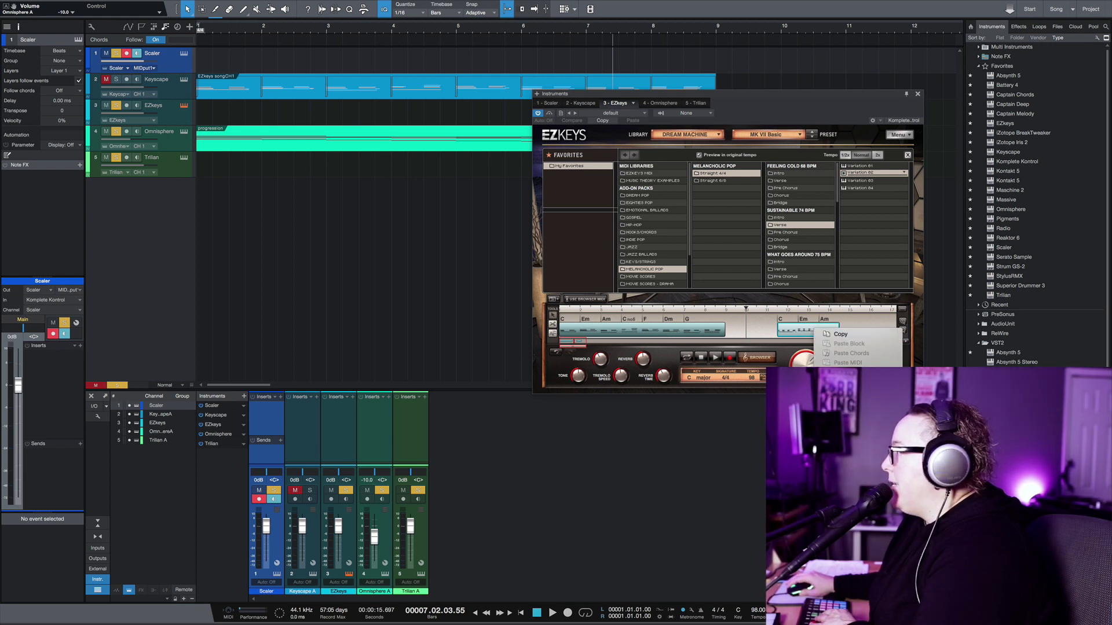
left_click(840, 374)
left_click(917, 94)
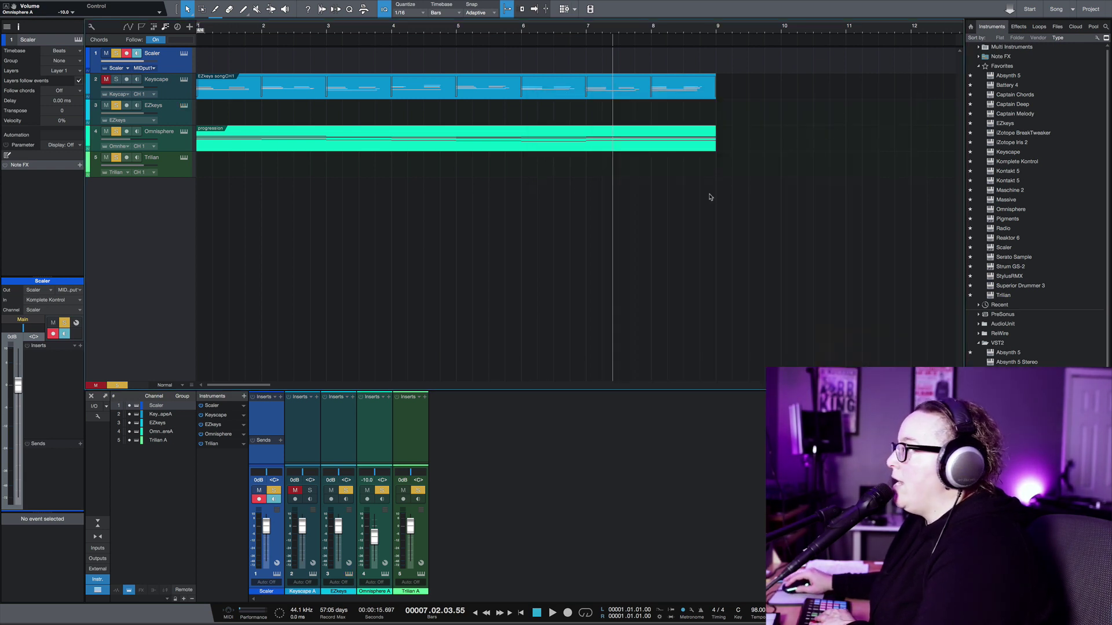
Unmute the Keyscape track and mute the Omnisphere track
left_click(200, 29)
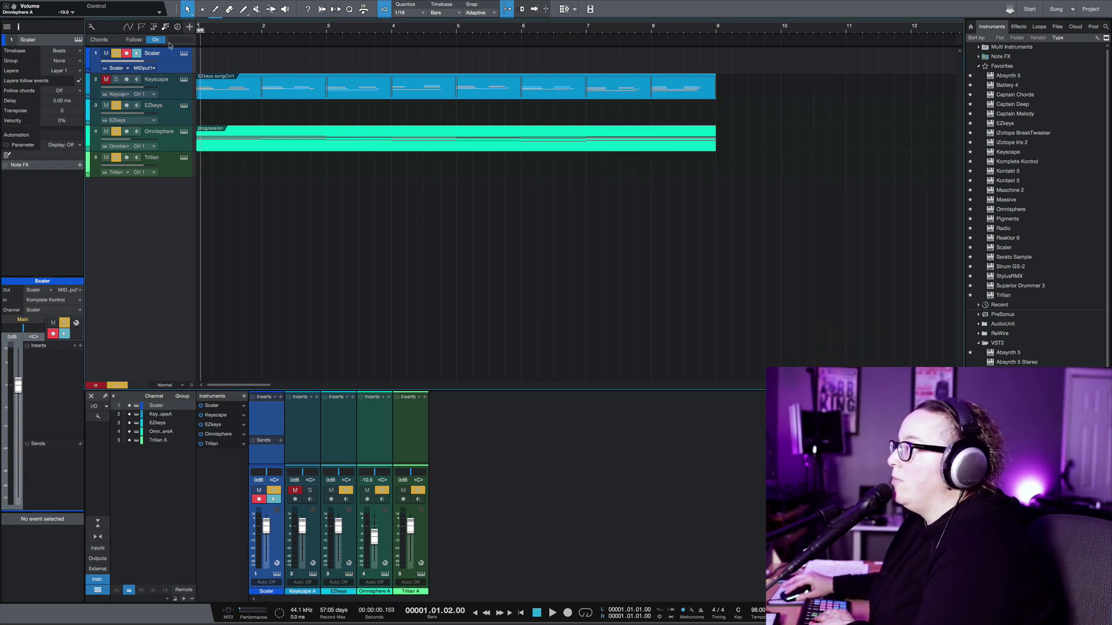
left_click(105, 80)
left_click(106, 132)
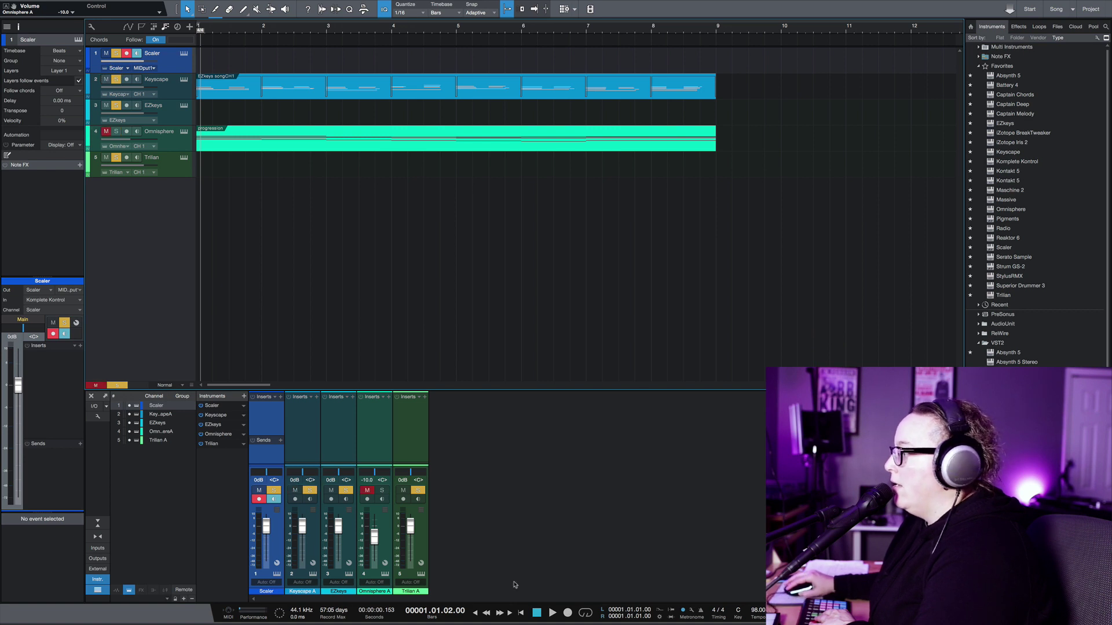
Play the song from bar 1 through the eight-bar Keyscape progression, stop it and return to the start
left_click(521, 614)
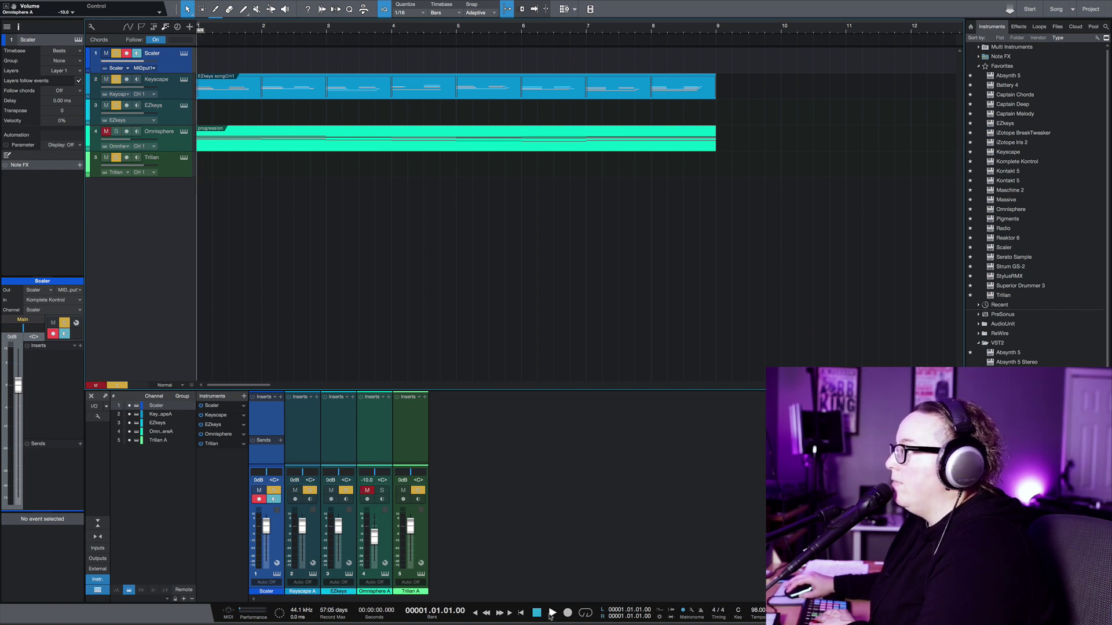
left_click(552, 613)
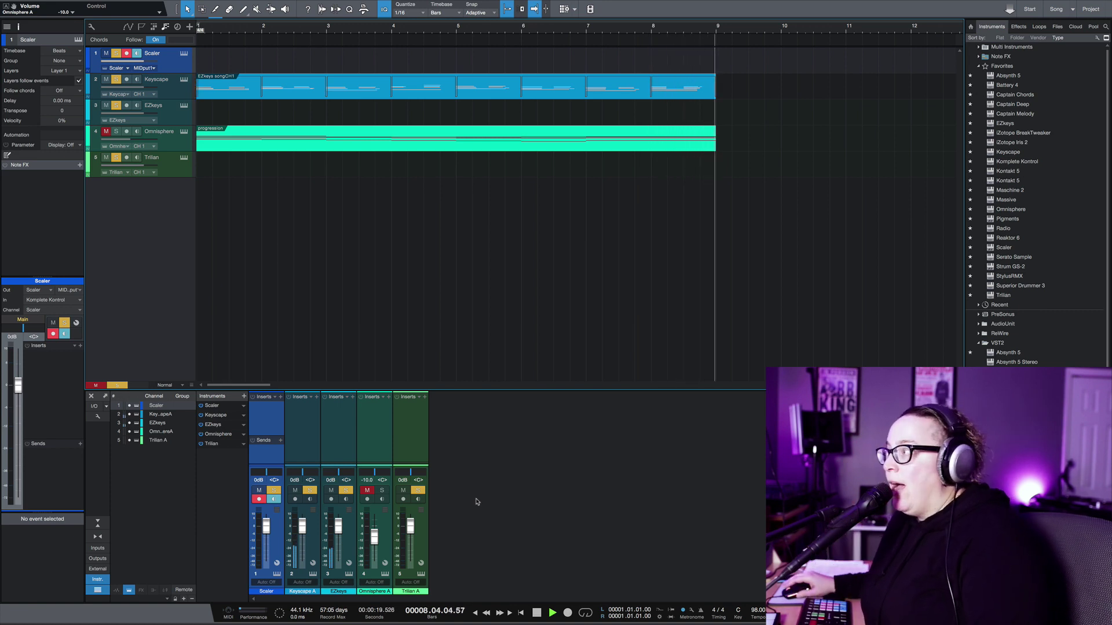
key("space")
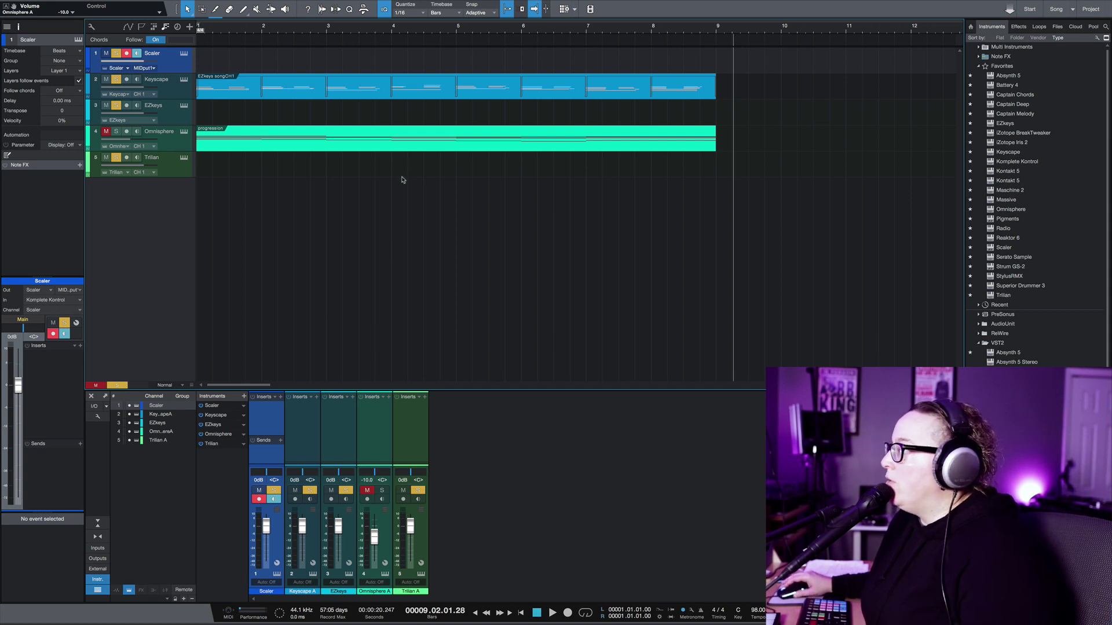
left_click(522, 612)
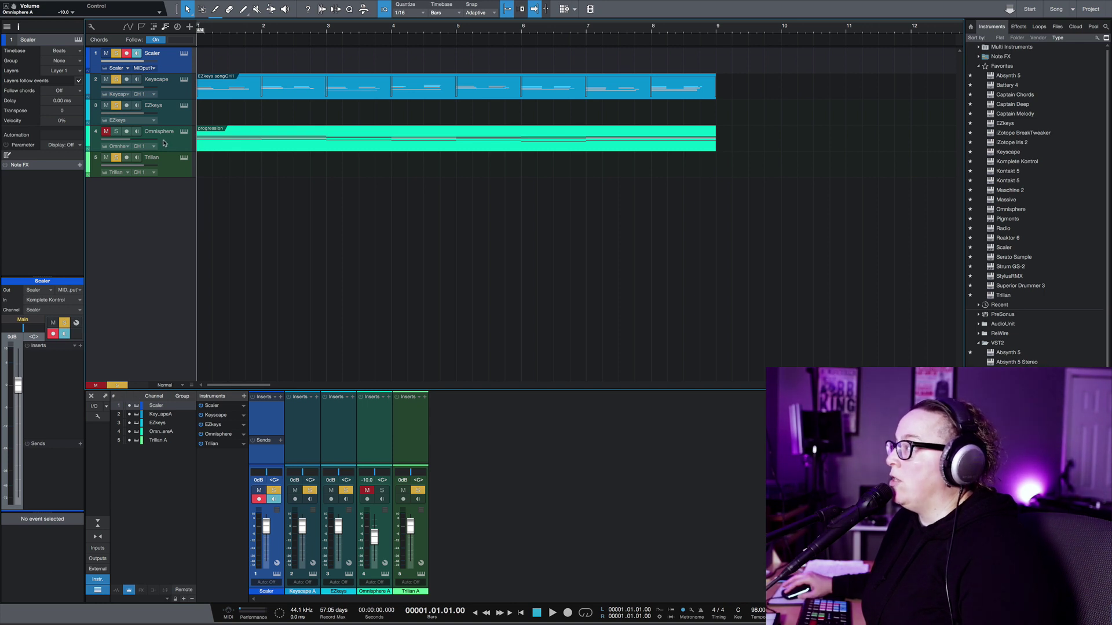
Extract the chords of the Omnisphere track's progression part to the chord track and check the song's key selector
left_click(221, 135)
right_click(242, 142)
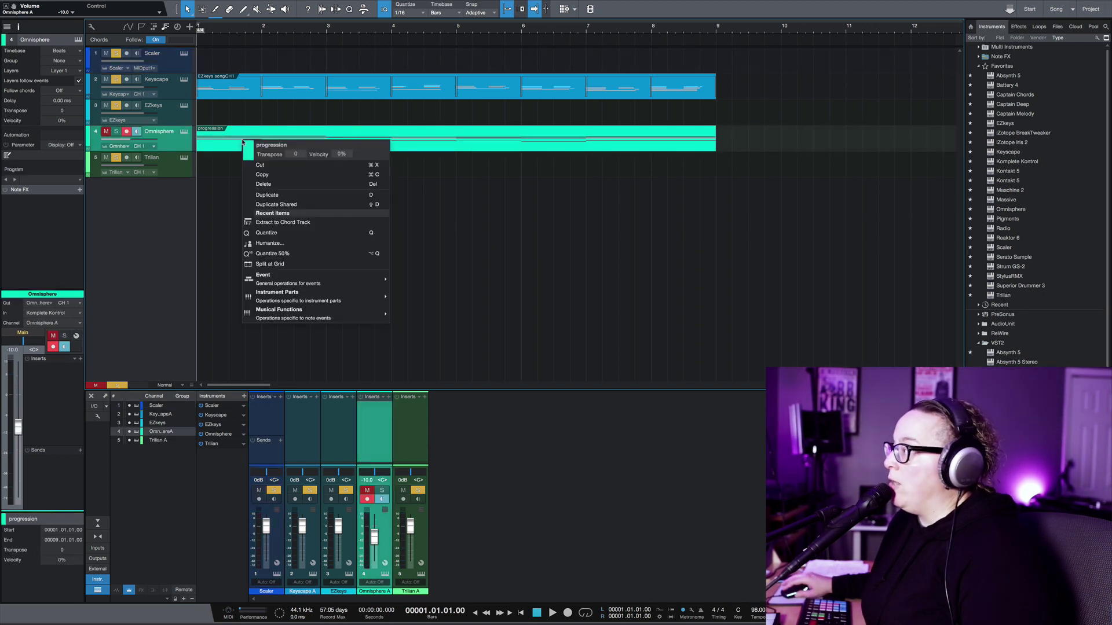
mouse_move(273, 294)
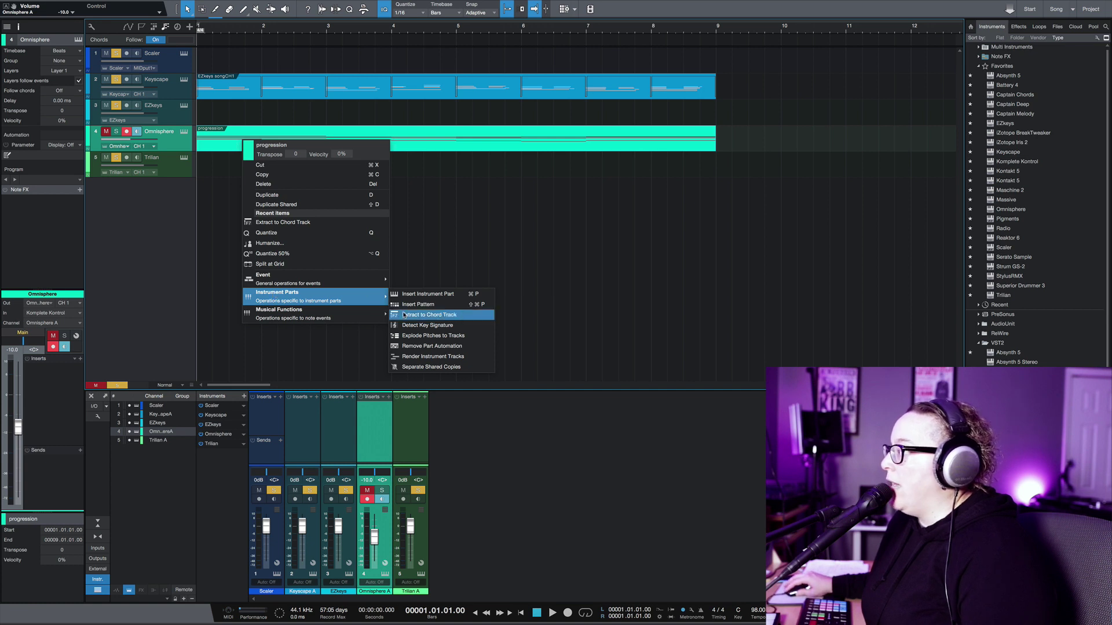
left_click(428, 314)
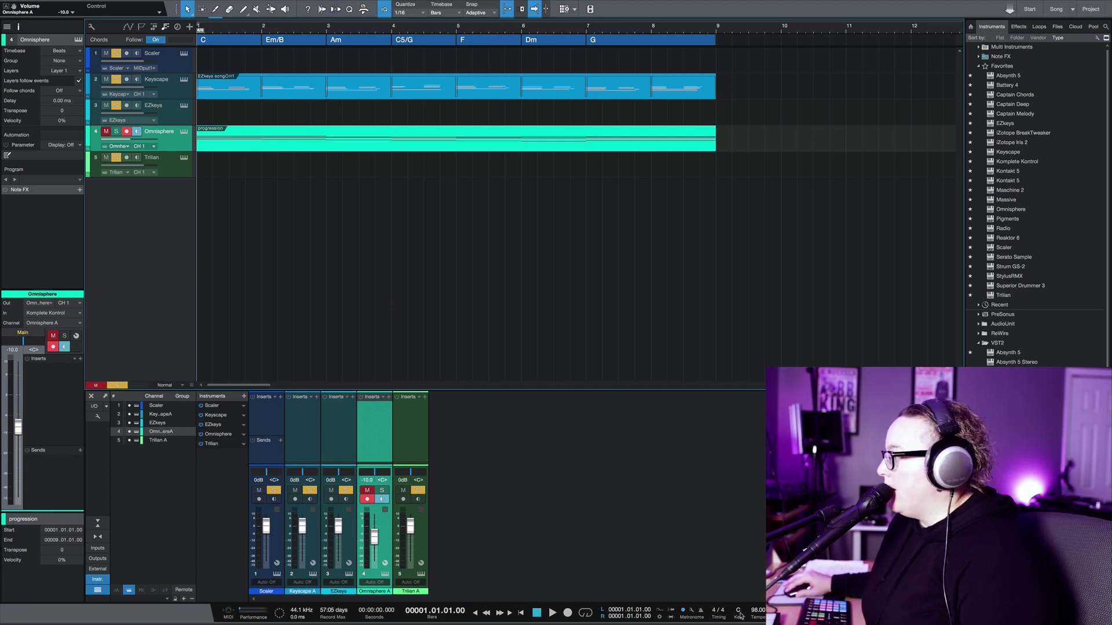
left_click(738, 612)
left_click(739, 504)
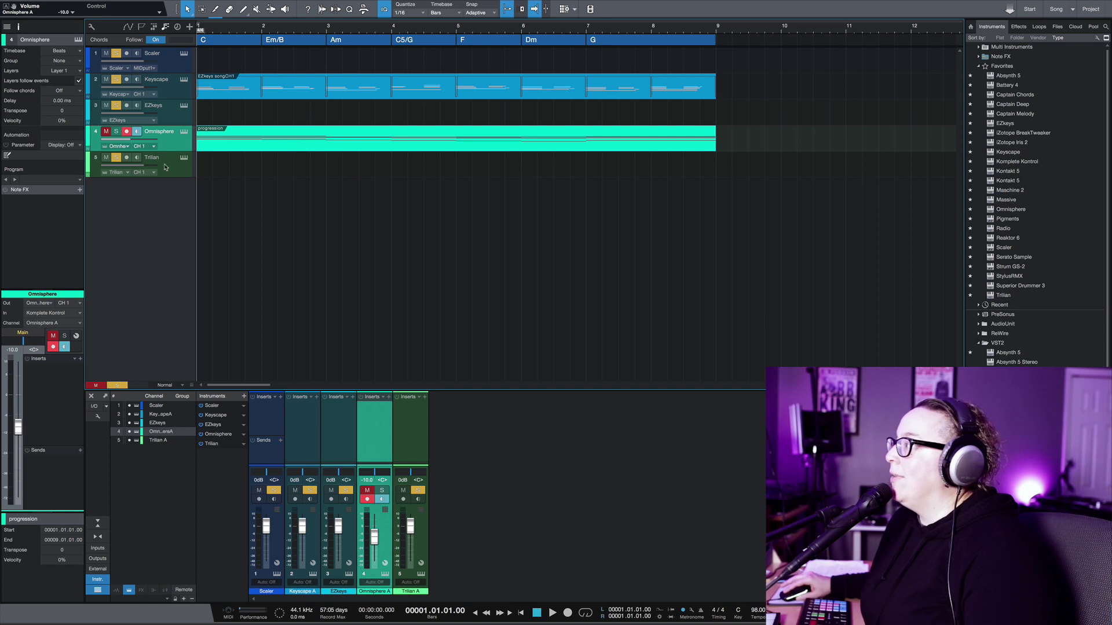
Select the Trilian track, open its bass instrument to audition the loaded sound, and close the instrument window
left_click(174, 169)
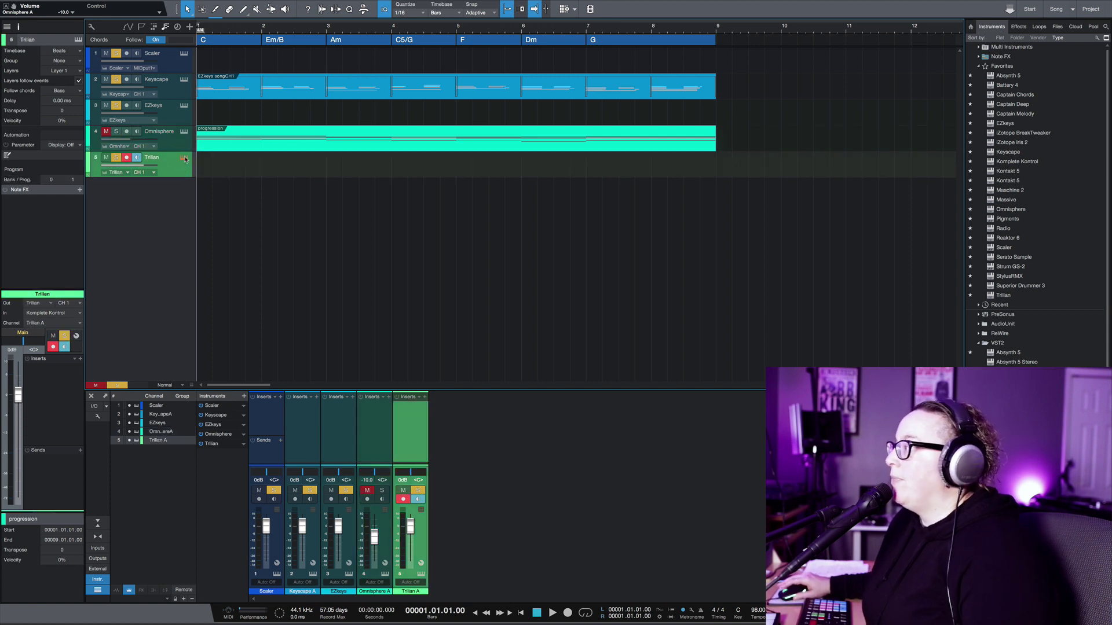
left_click(184, 157)
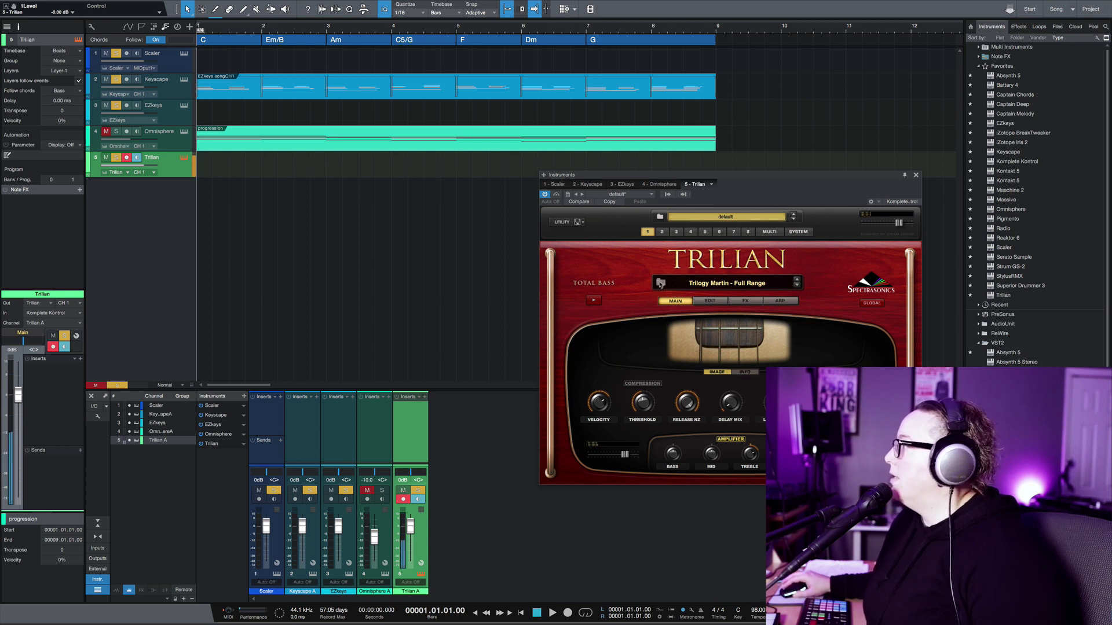
left_click(916, 176)
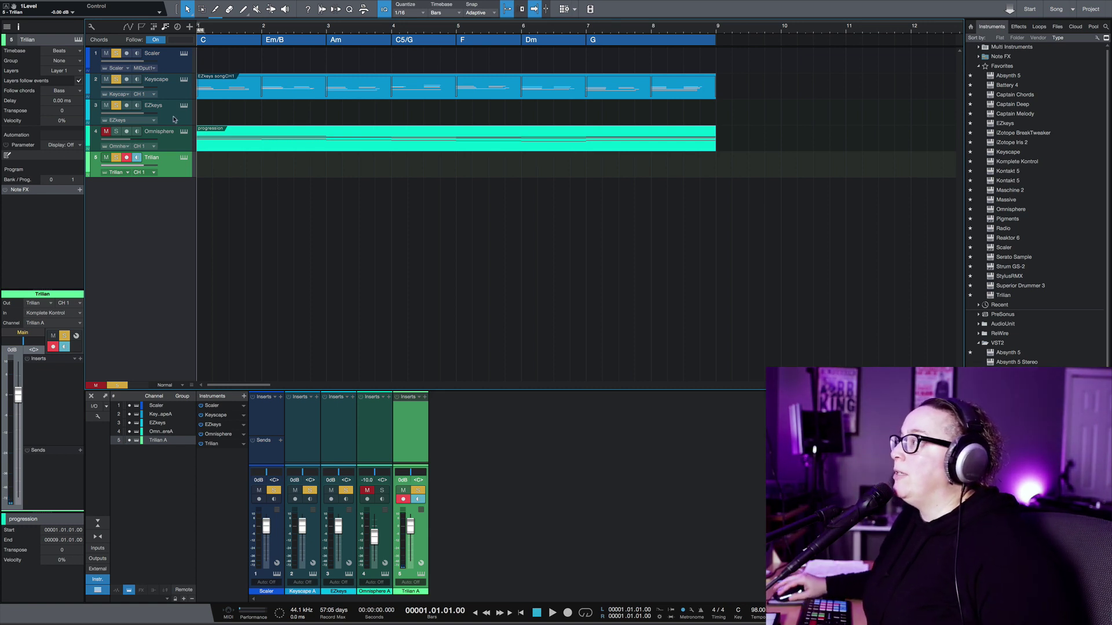
Set Follow chords to Off for the Trilian track and review the available chord-following modes in its inspector
left_click(75, 95)
left_click(78, 104)
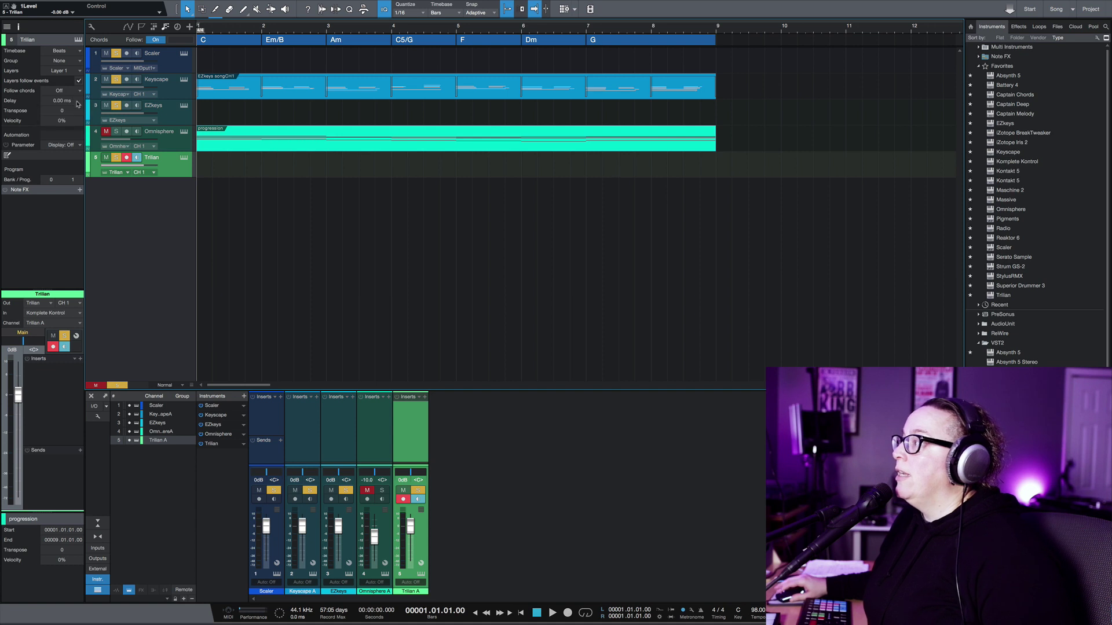
left_click(22, 28)
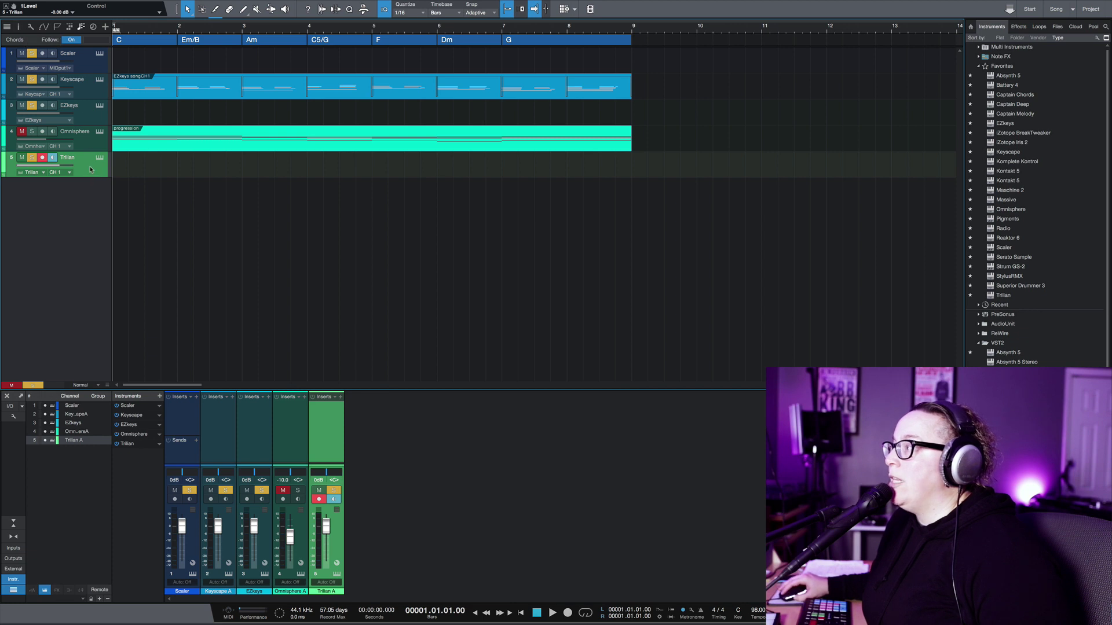
left_click(19, 27)
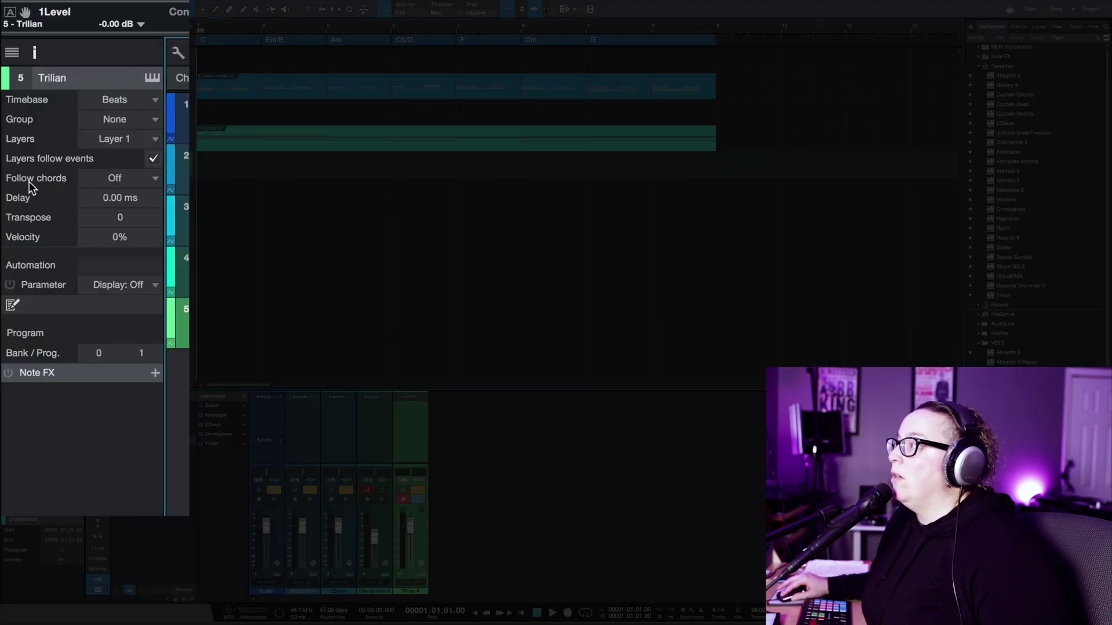
left_click(128, 179)
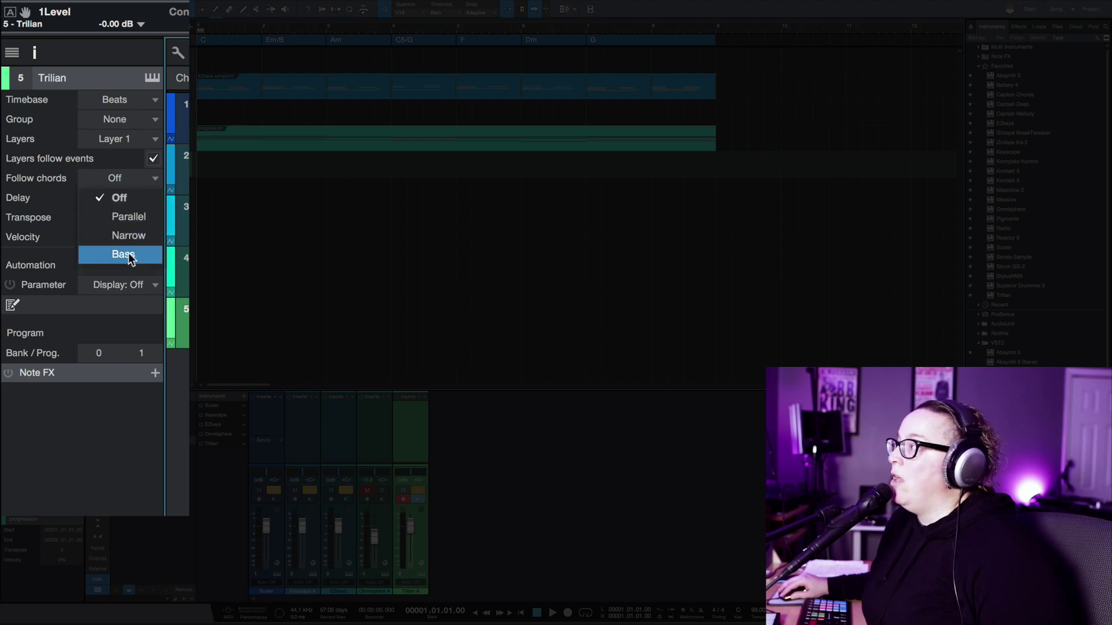
left_click(114, 179)
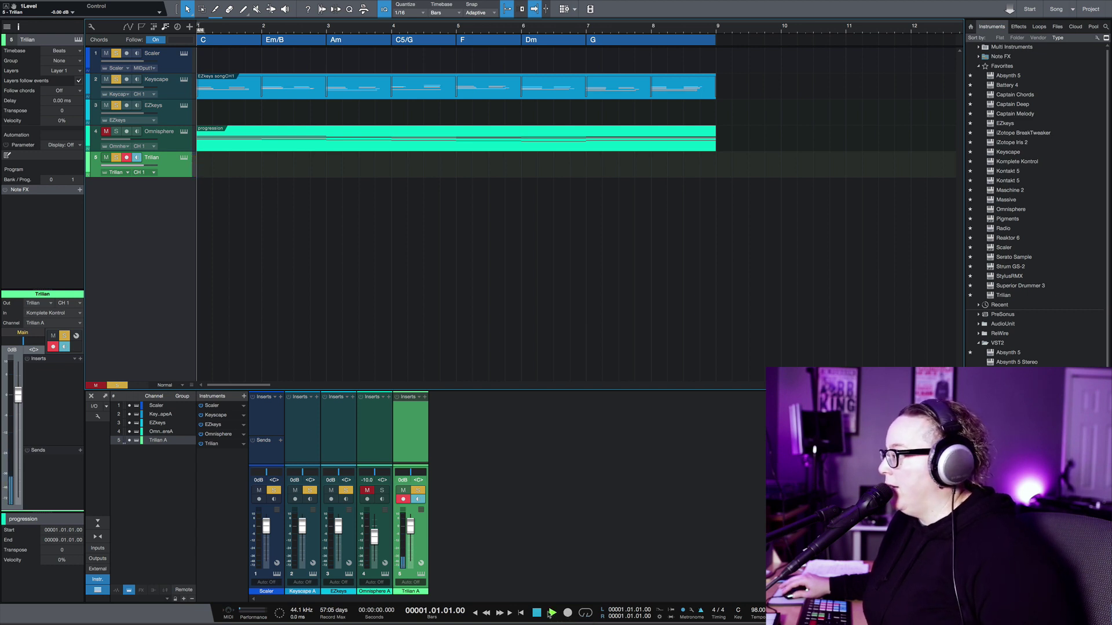
Record an eight-bar bass part on the Trilian track starting at bar 1
left_click(550, 613)
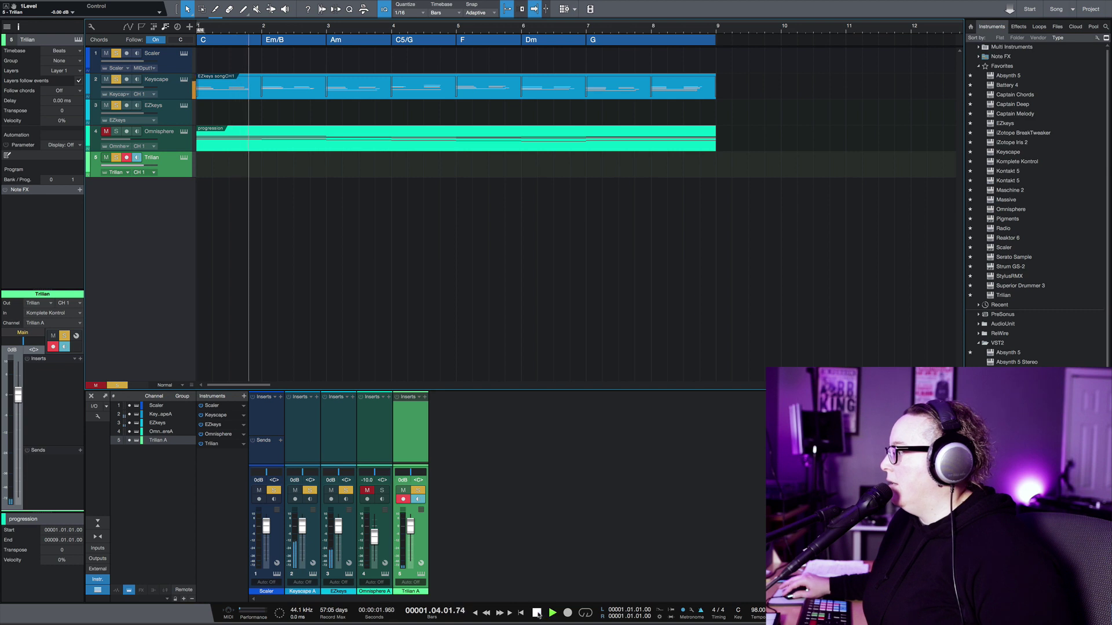
left_click(537, 613)
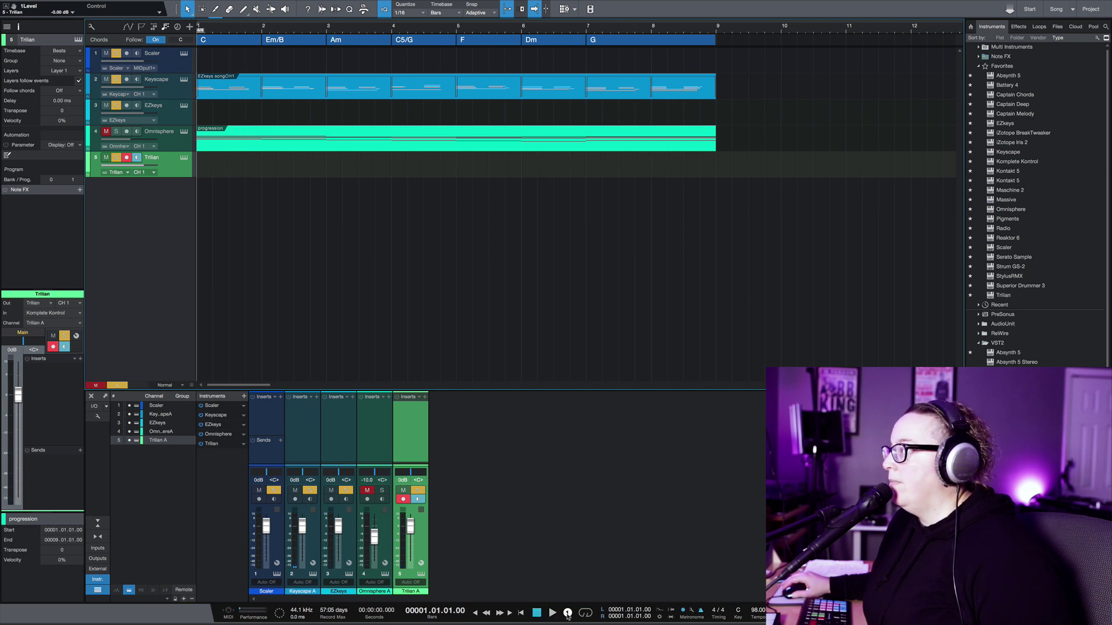
left_click(568, 613)
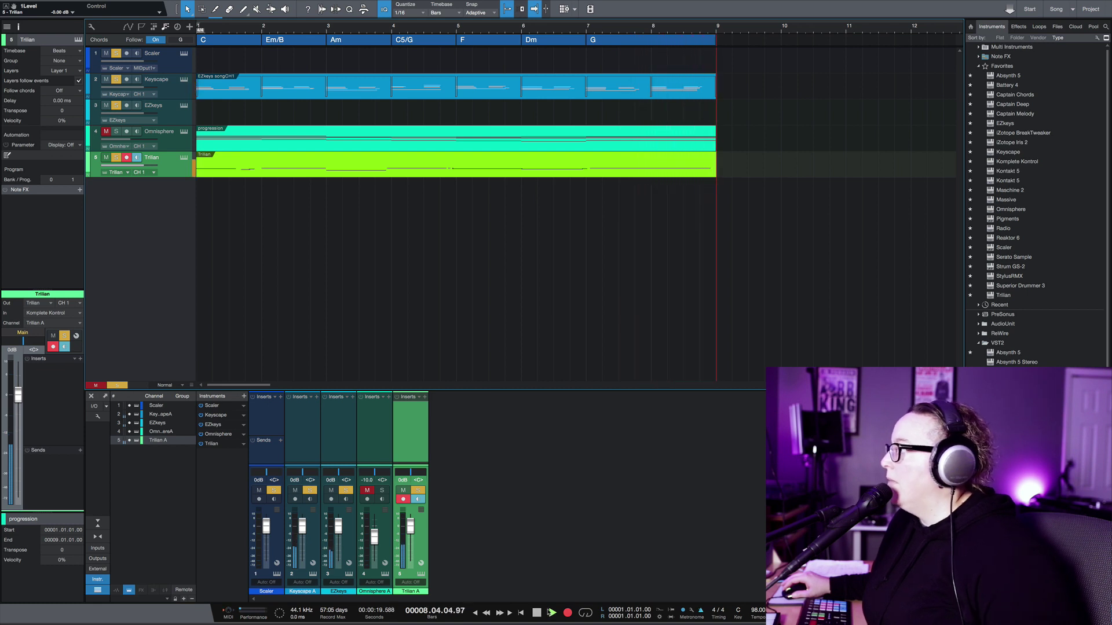
left_click(536, 614)
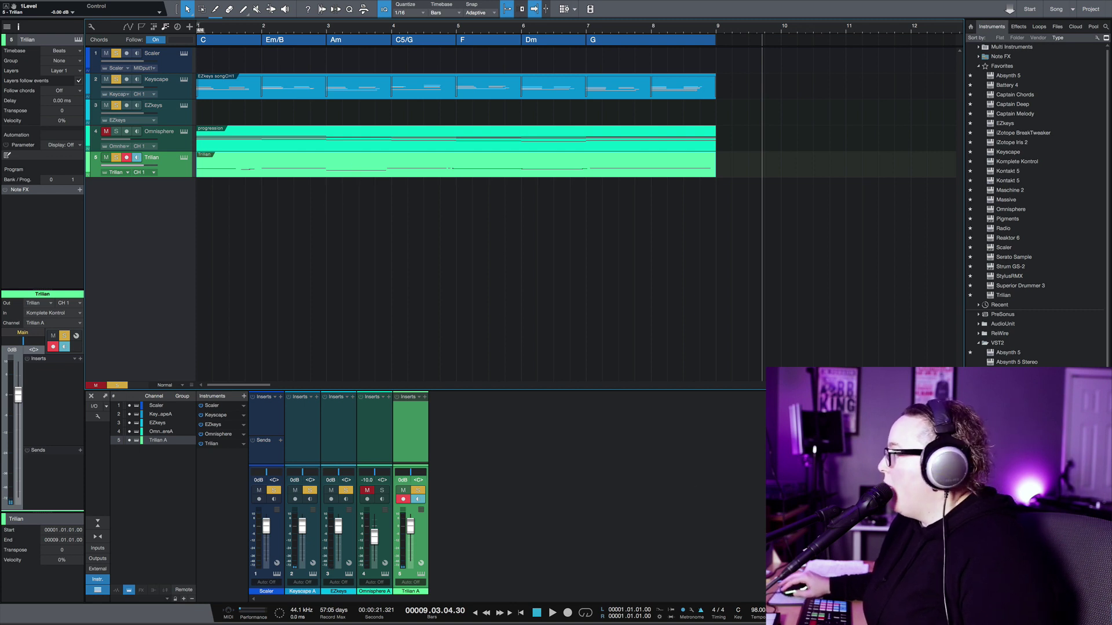
Open the recorded Trilian part in the note editor, align the A 1 note with the start of bar 4, and play the part from bar 1
left_click(1047, 614)
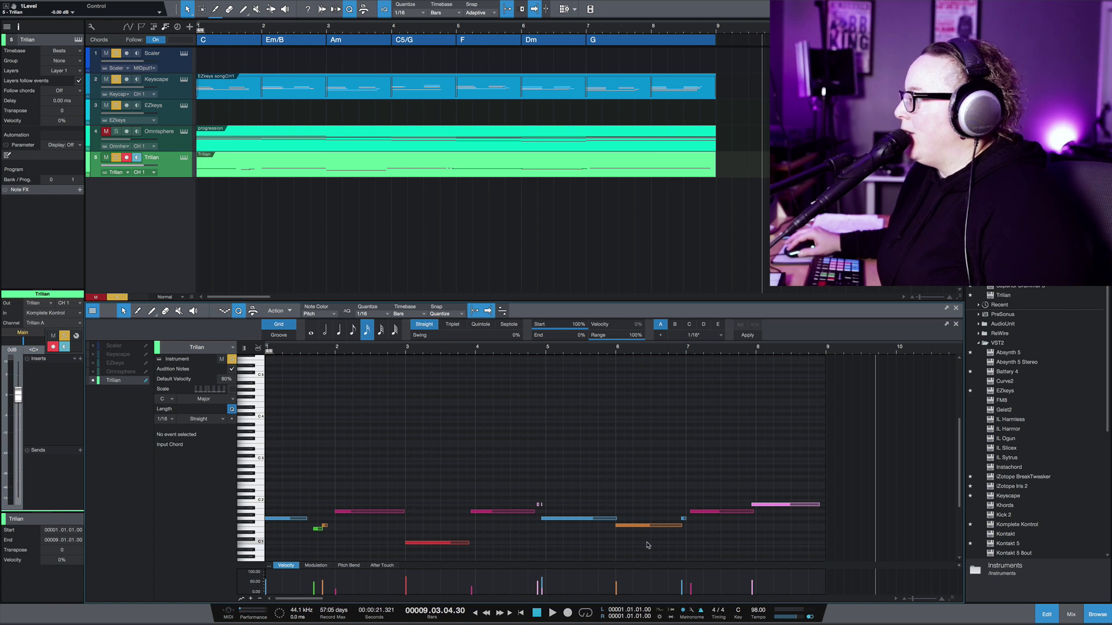
mouse_move(472, 511)
left_mouse_down()
mouse_move(485, 515)
mouse_move(472, 512)
left_mouse_up()
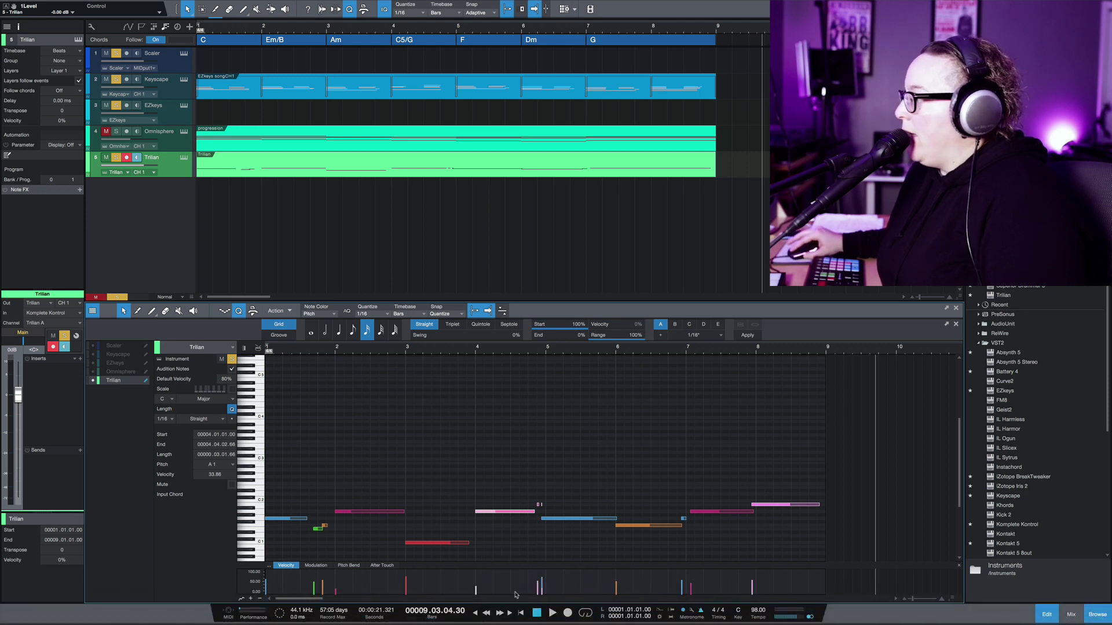
left_click(522, 614)
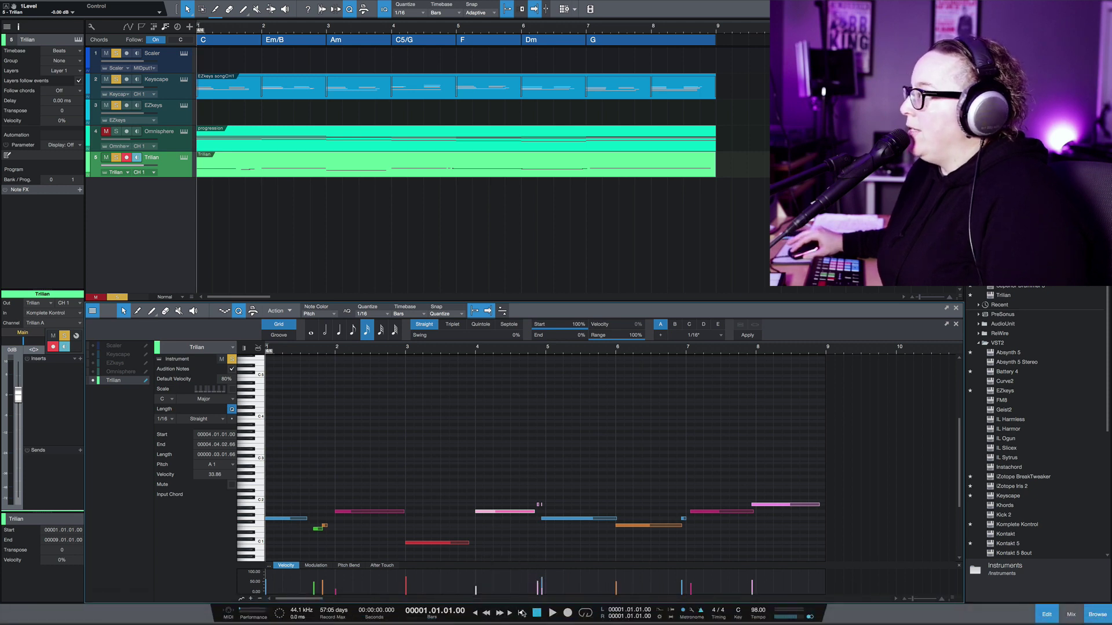
left_click(552, 613)
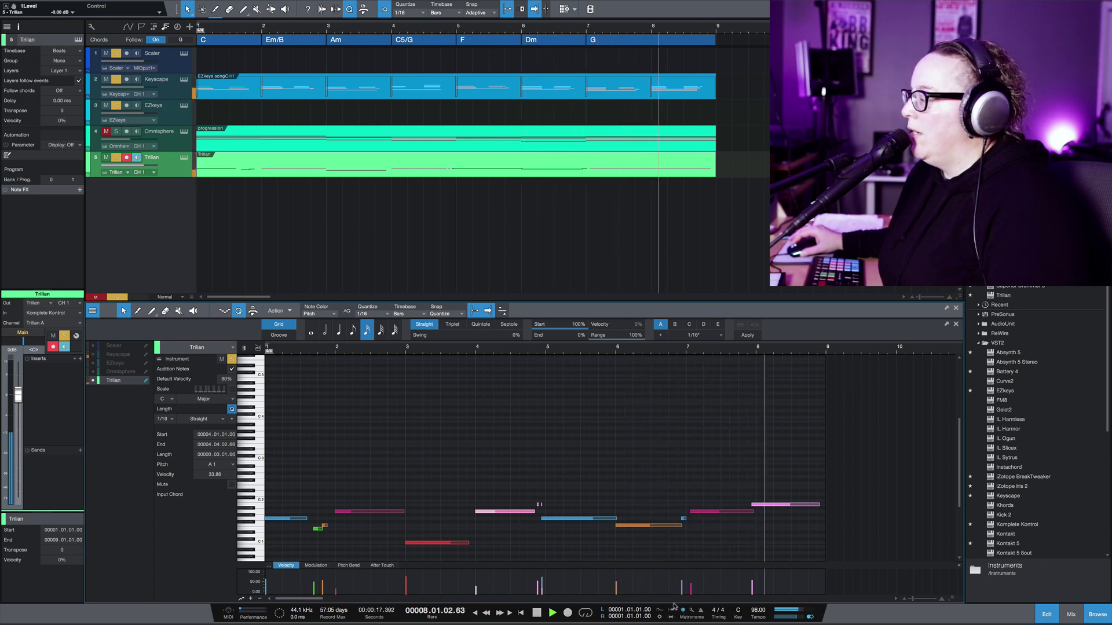
key("space")
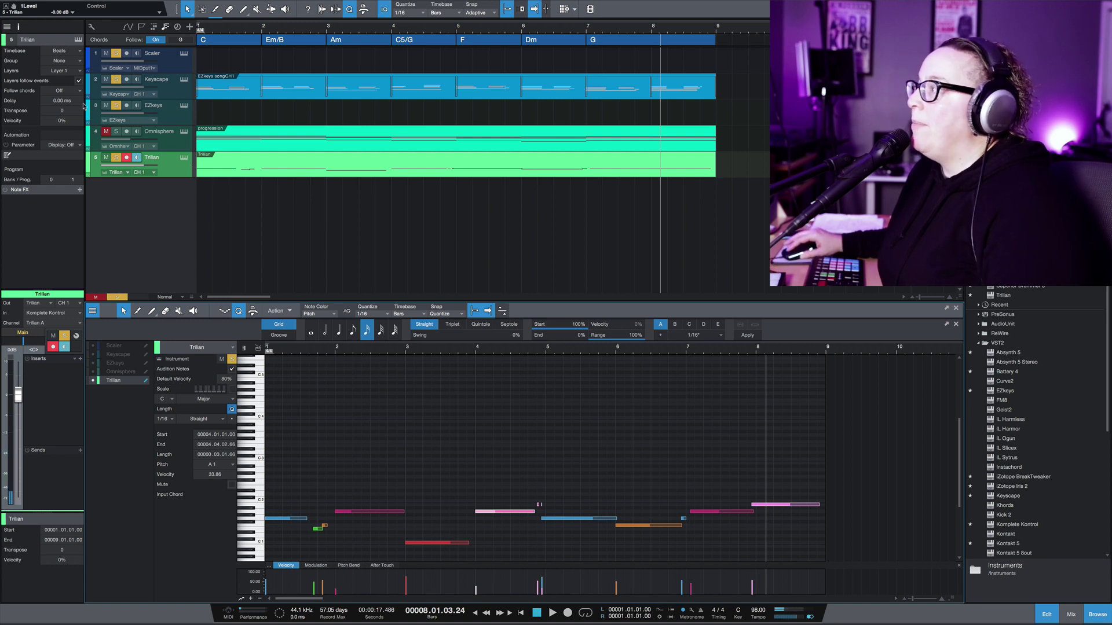
Set the Trilian track's Follow chords mode to Bass and play the song from bar 1
left_click(60, 91)
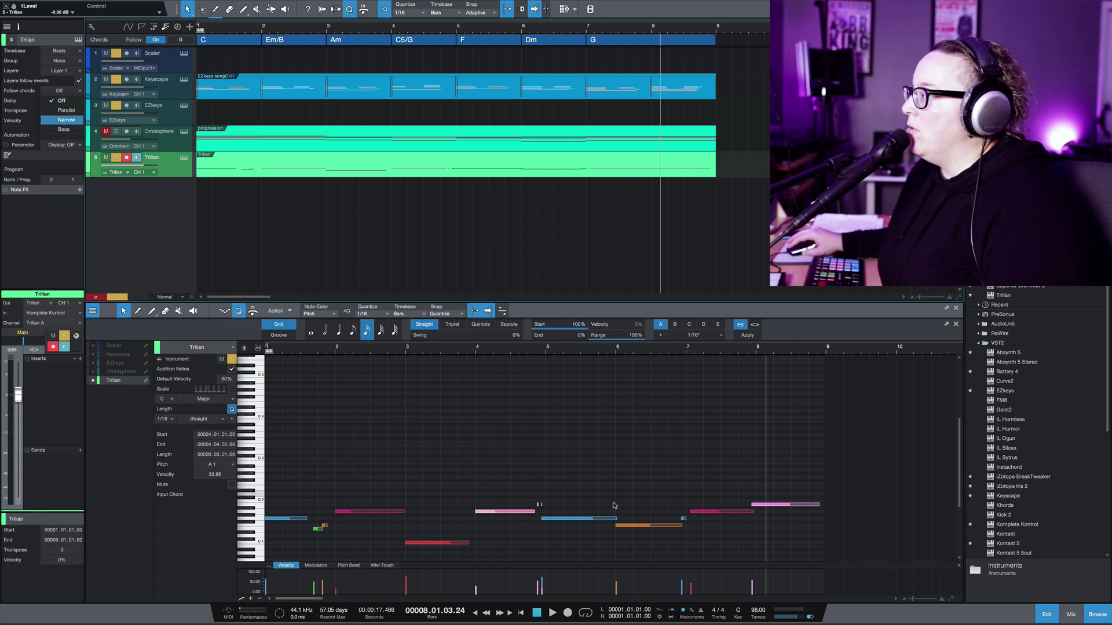
left_click(64, 130)
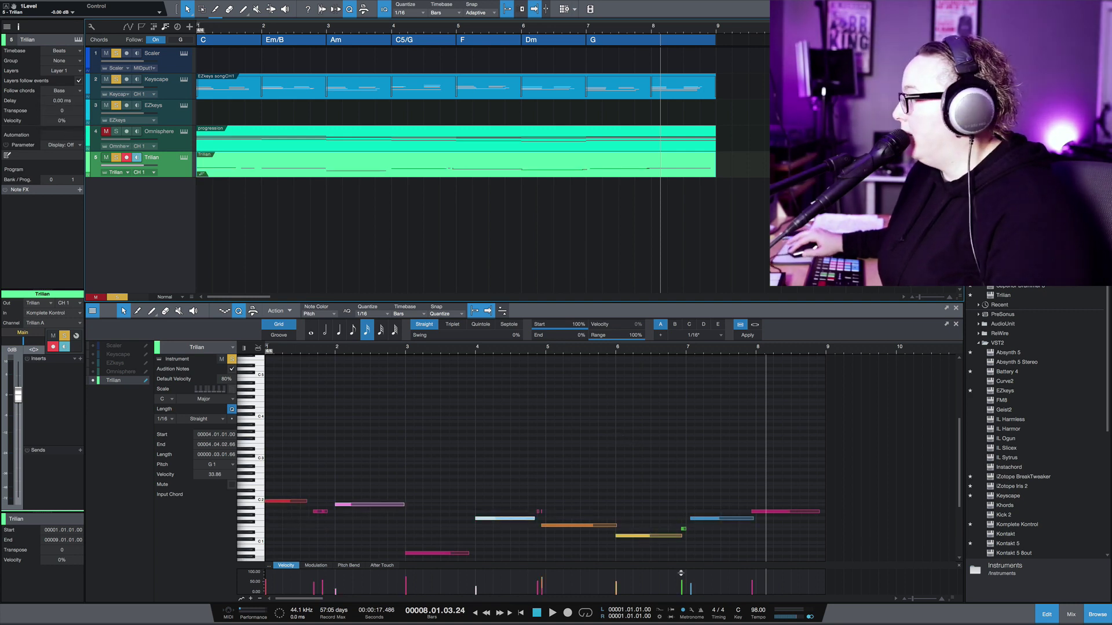
left_click(521, 612)
left_click(551, 613)
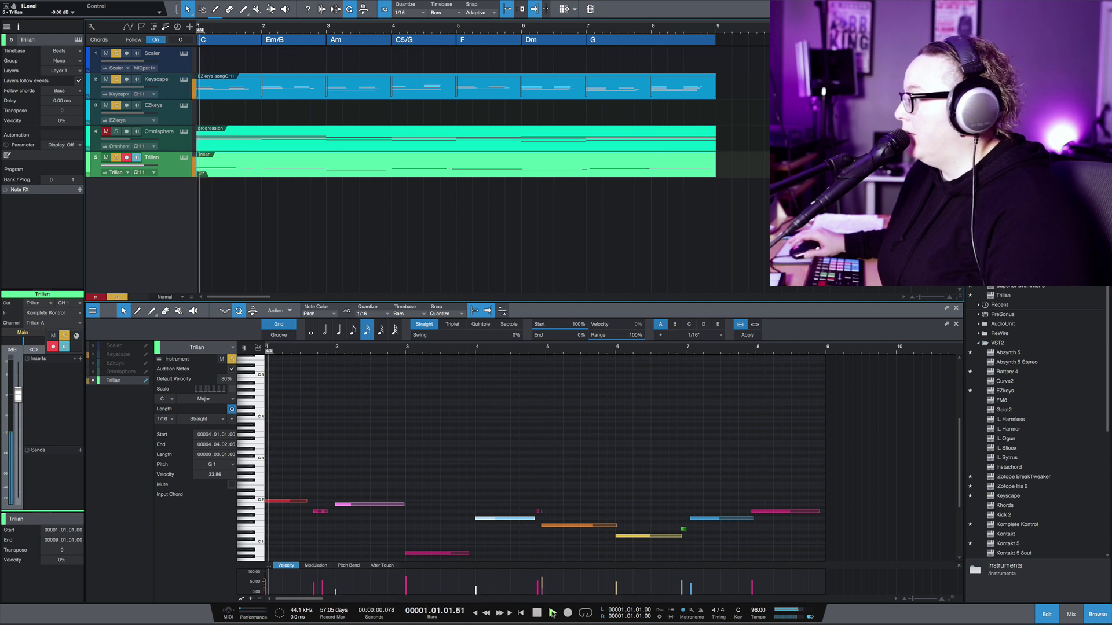
Transpose the Trilian part's bar 3 note up one octave to A 1
scroll(509, 518, "down", 2)
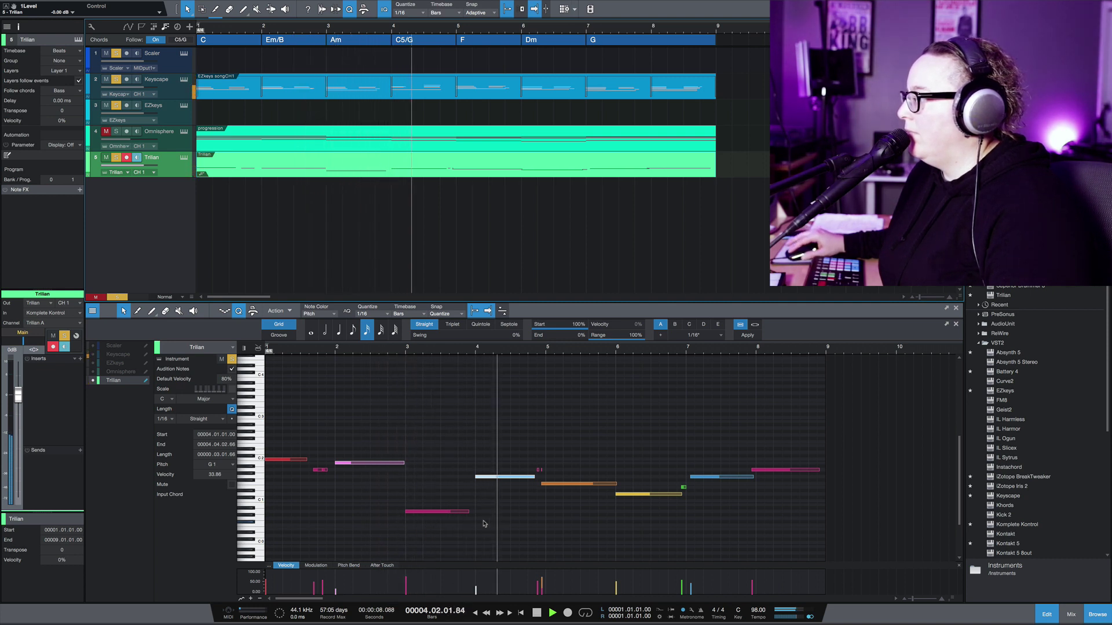
left_click(447, 512)
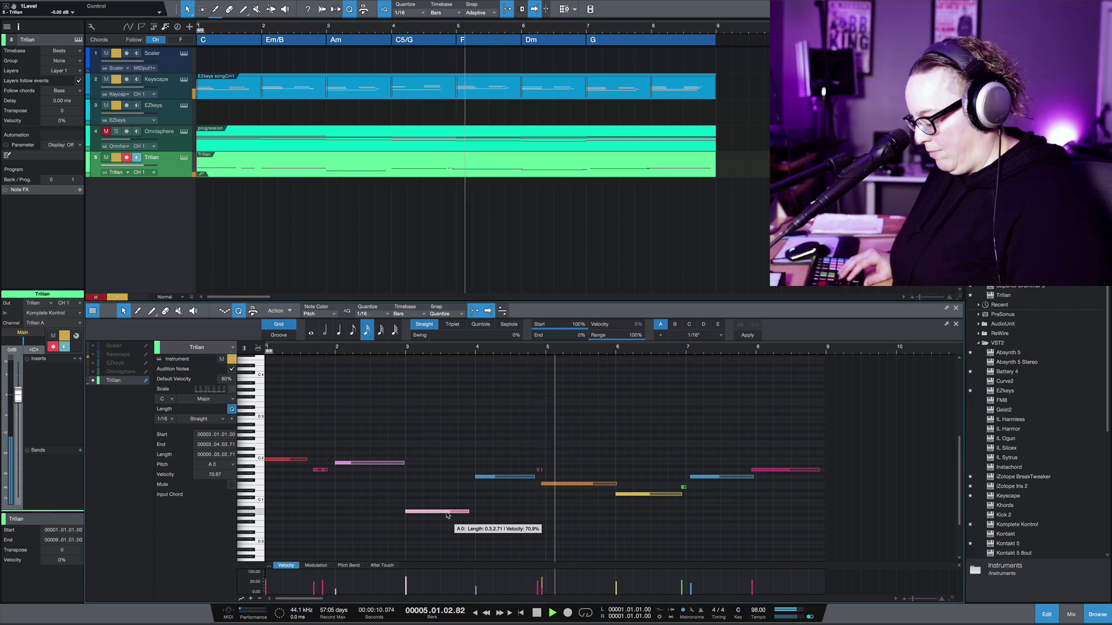
key("shift+Up")
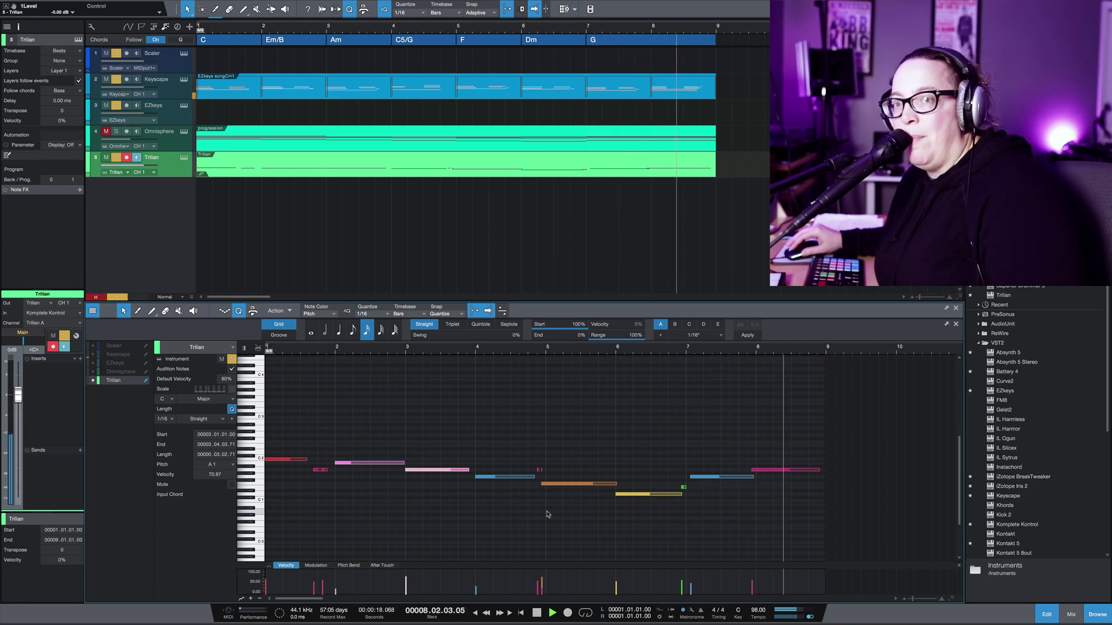
Stop playback, turn off chord following on the Trilian track to compare its notes, and set Follow chords back to Bass
key("space")
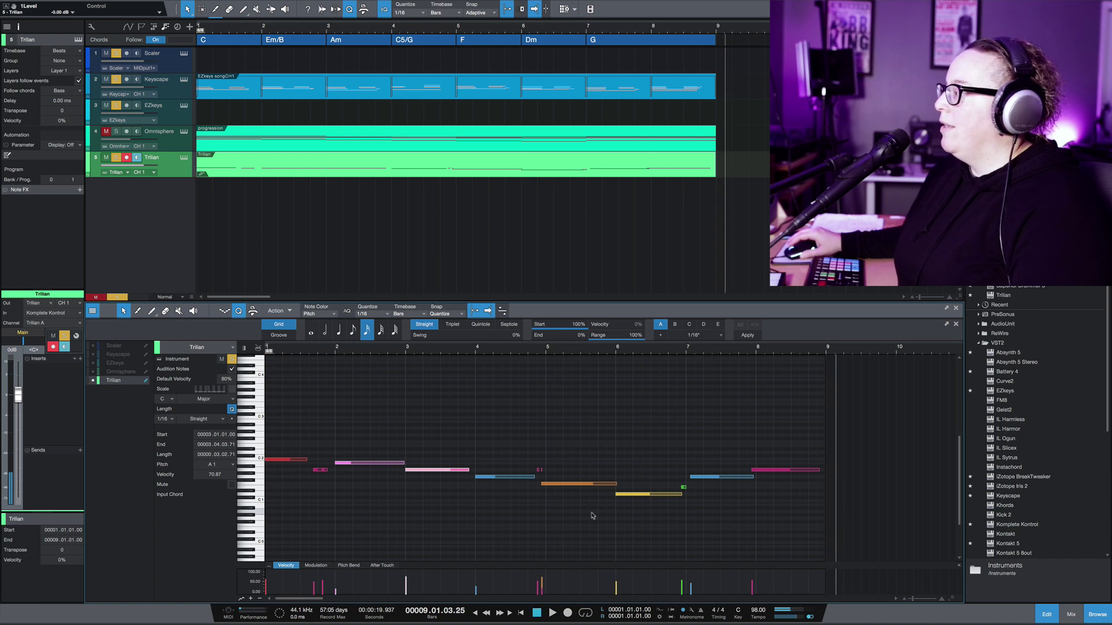
left_click(75, 92)
left_click(67, 101)
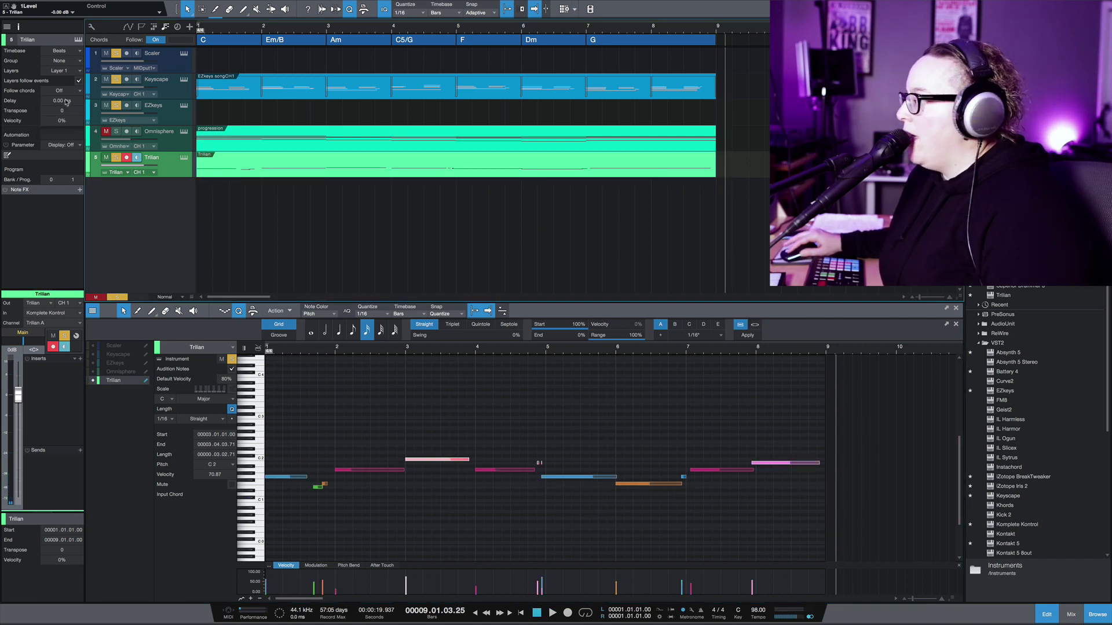
left_click(70, 92)
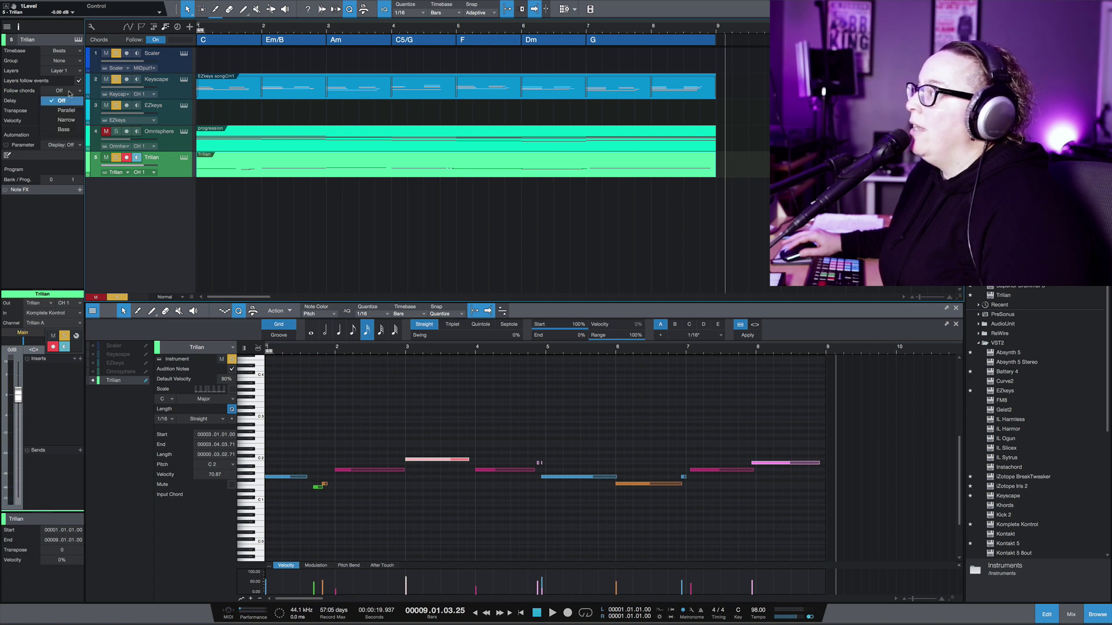
left_click(69, 129)
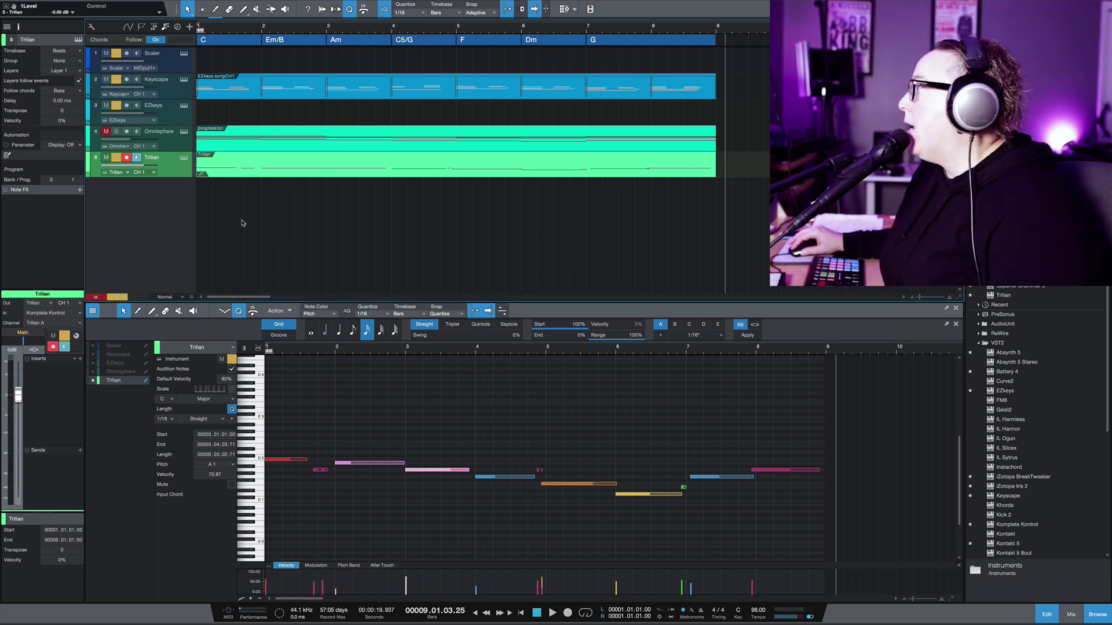
Add Massive as a new instrument track and load its Bubble Pluck preset from the Plucked Strings sounds
left_click_drag(1007, 238, 138, 240)
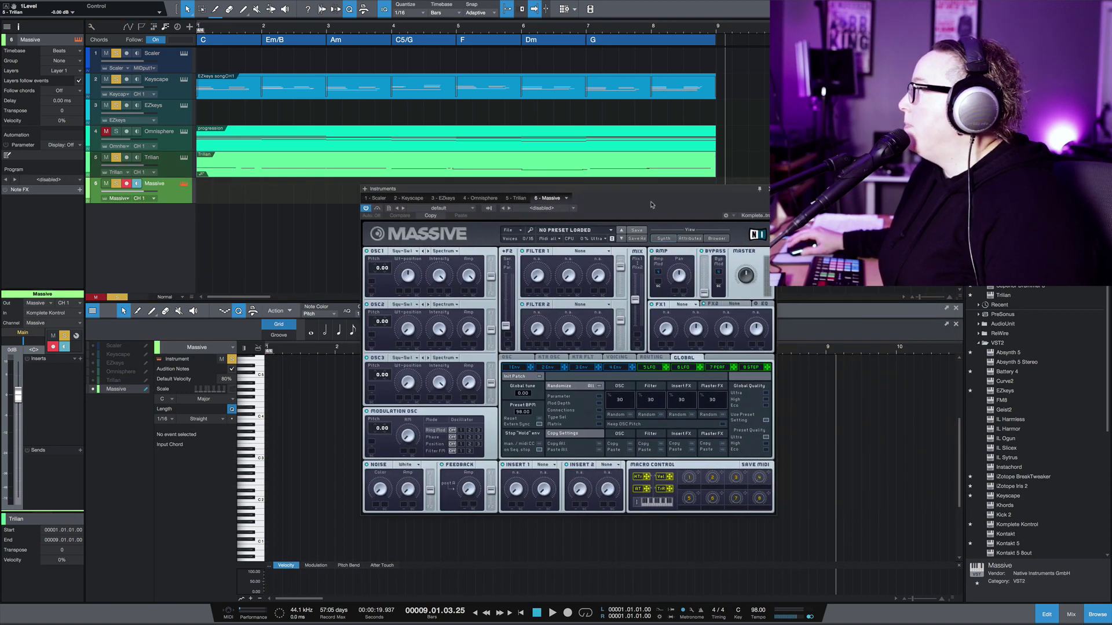
left_click(716, 239)
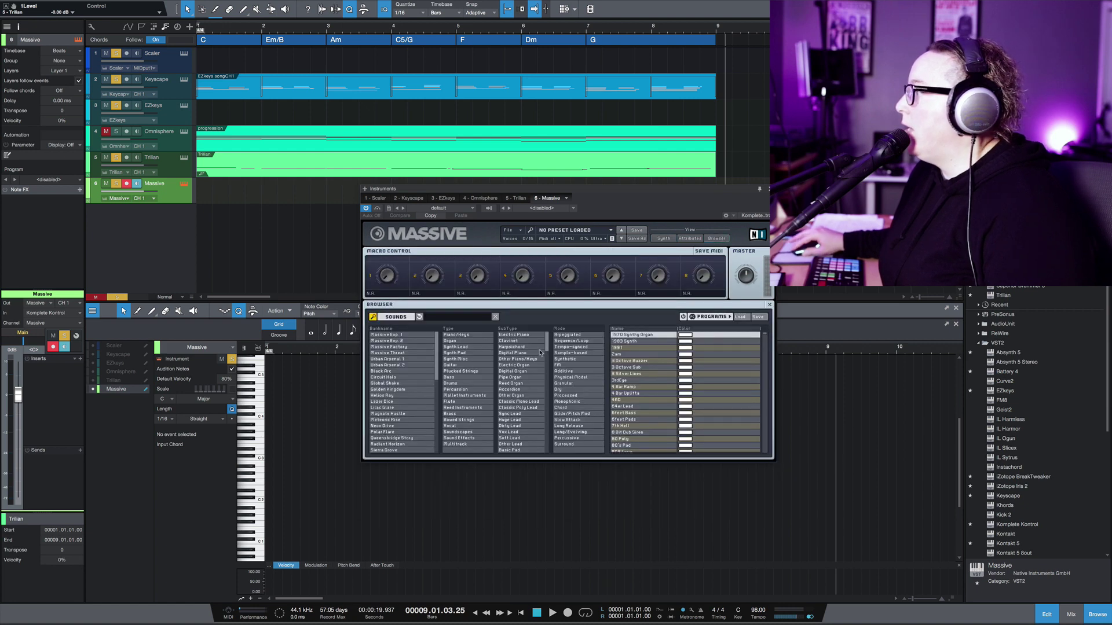
left_click(468, 373)
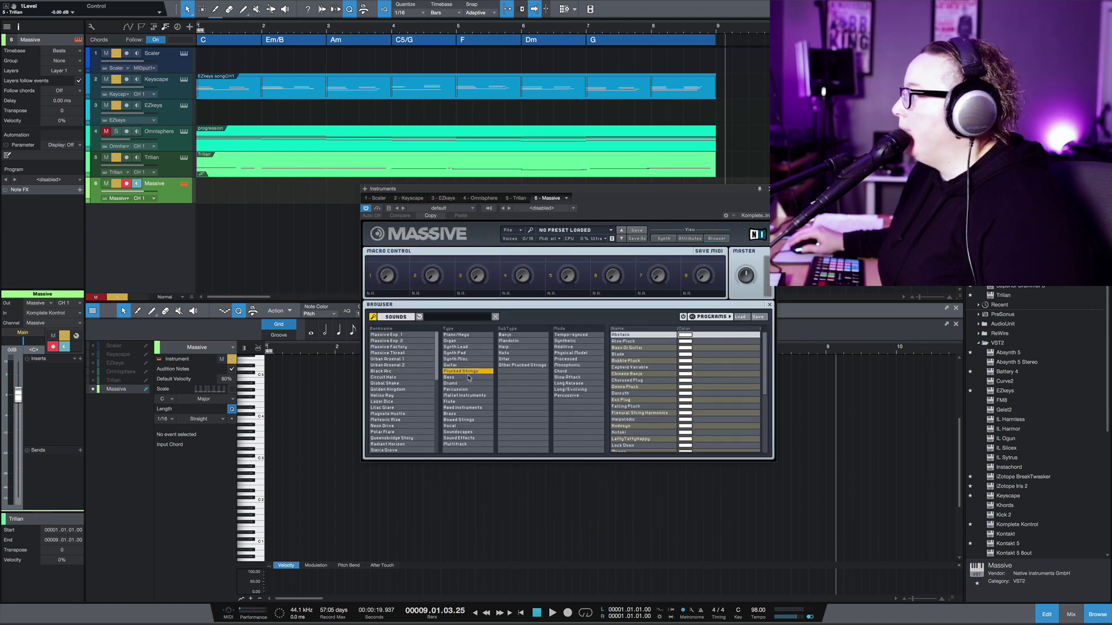
left_click(637, 343)
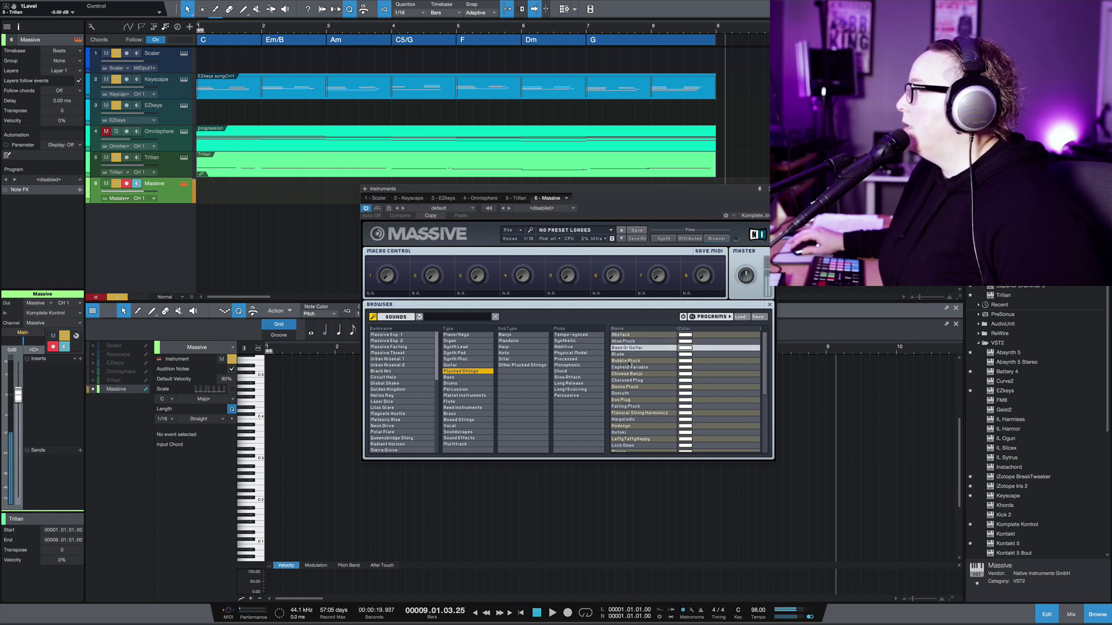
left_click(621, 355)
left_click(626, 360)
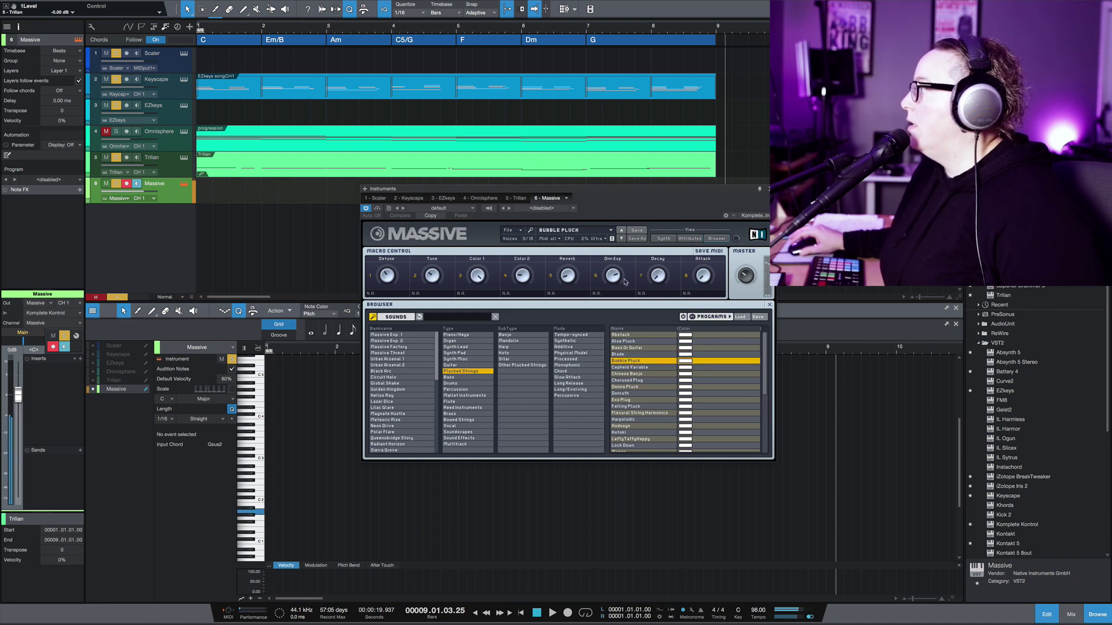
Close the Massive instrument window and record a melody about four bars long on the Massive track from bar 1
left_click(183, 183)
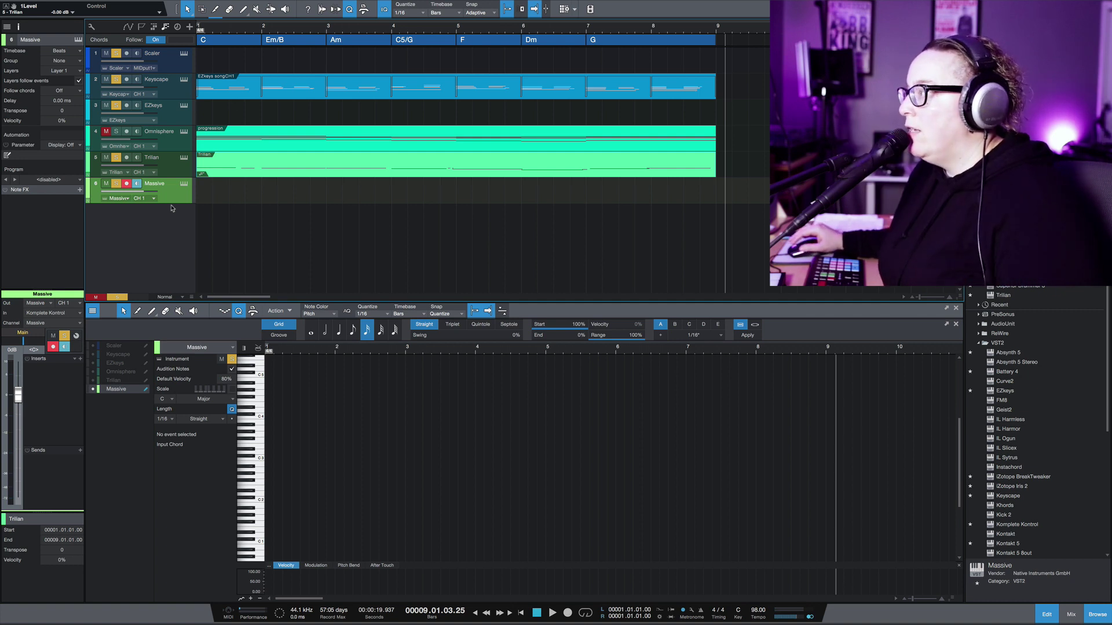
left_click(567, 612)
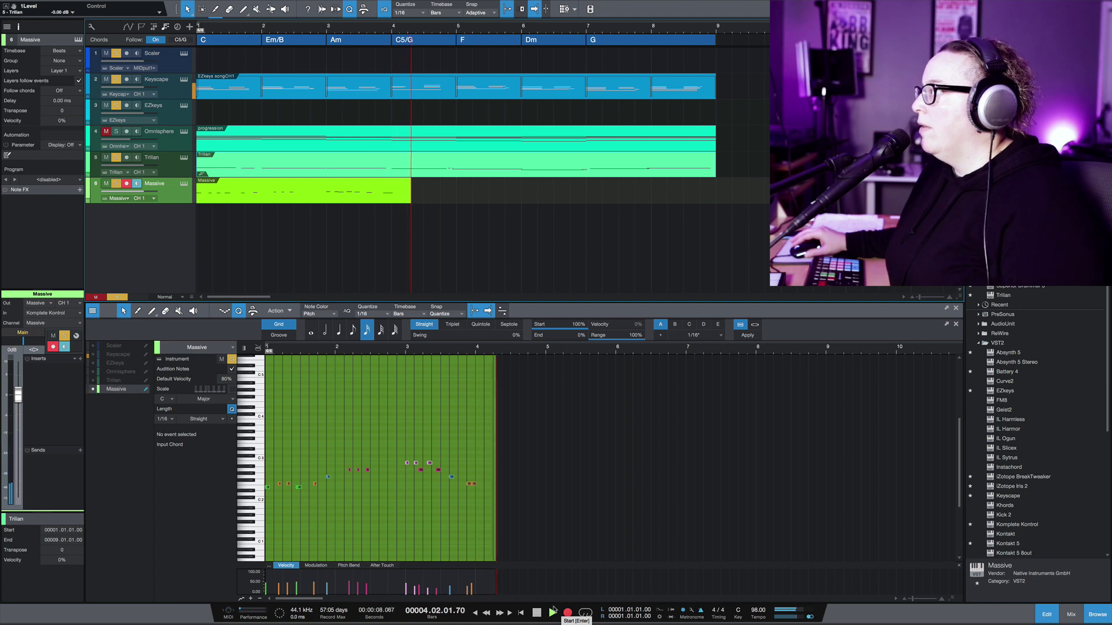
key("space")
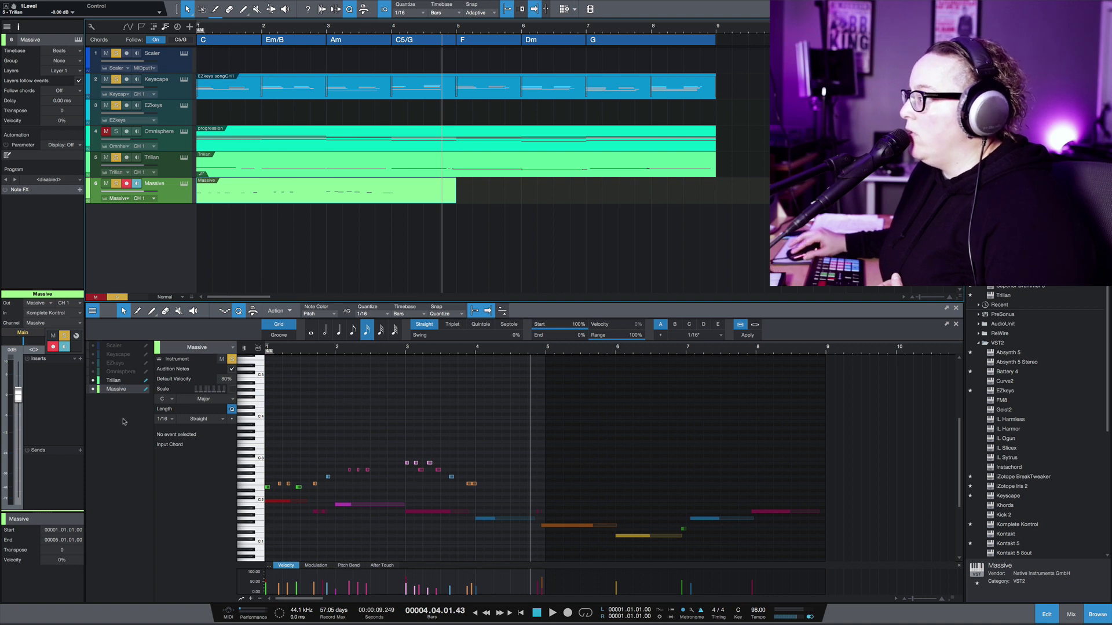
Toggle the Massive, Trilian and Omnisphere notes in the note editor to compare the parts against each other
left_click(93, 381)
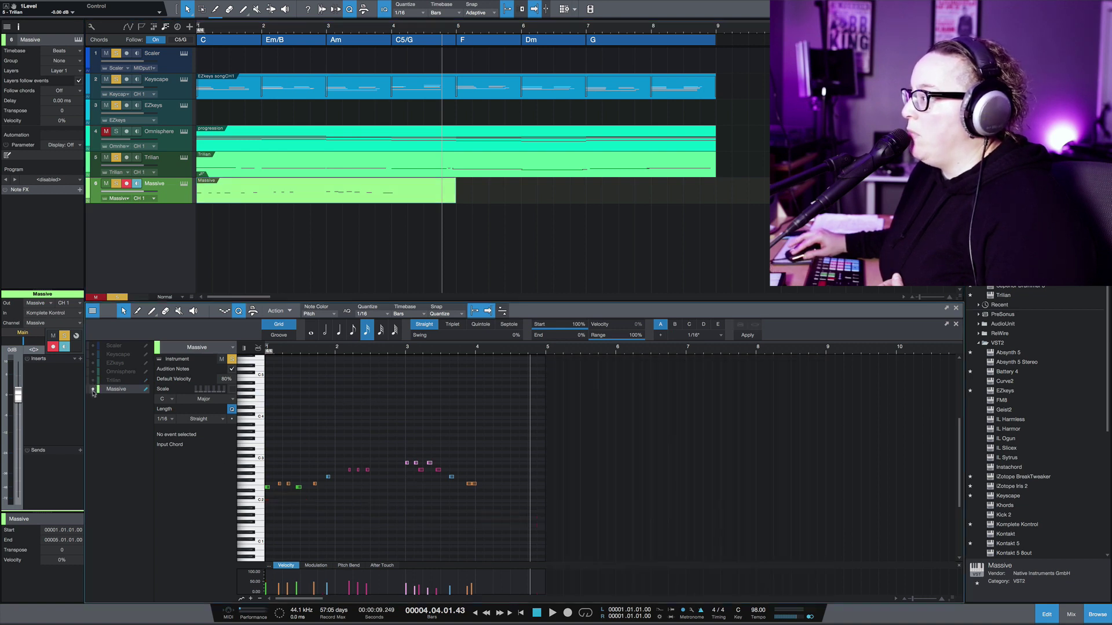
left_click(93, 390)
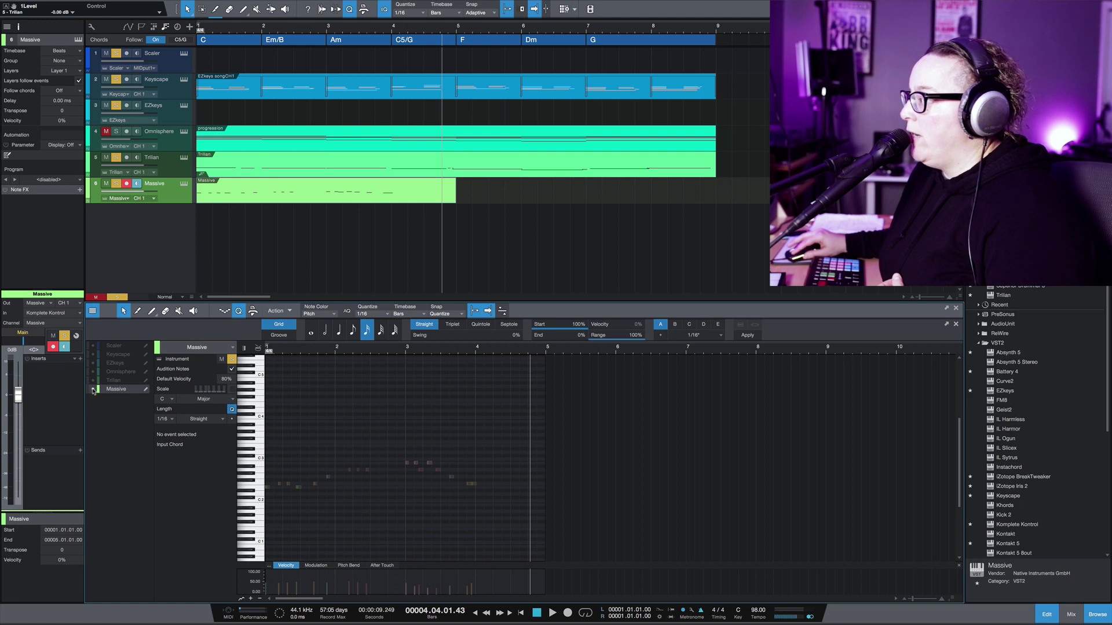
left_click(123, 391)
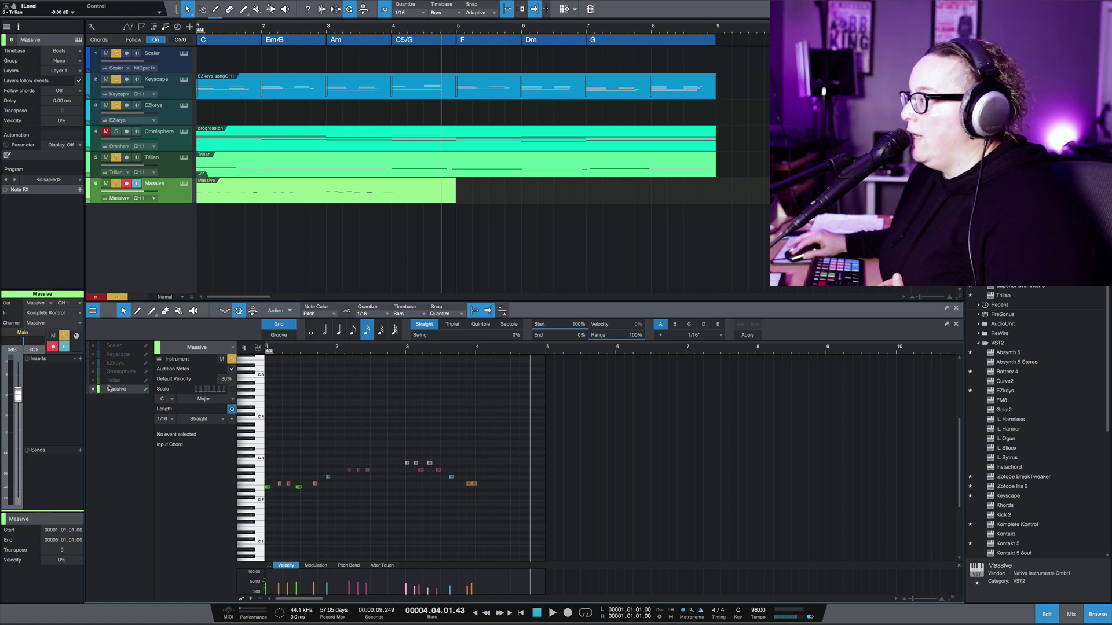
left_click(114, 381)
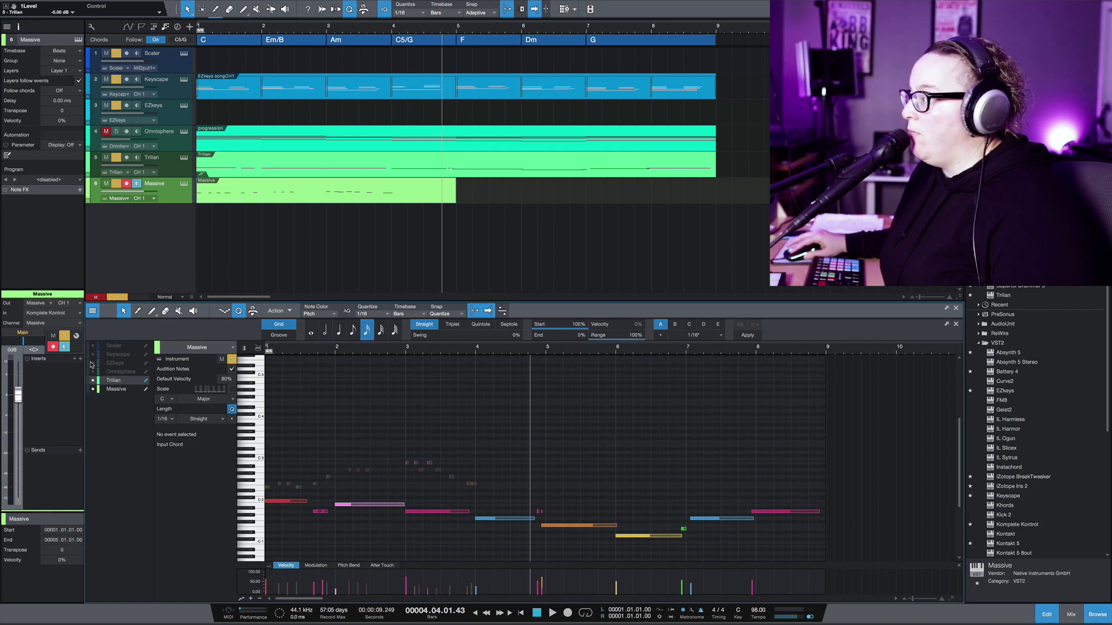
left_click(93, 371)
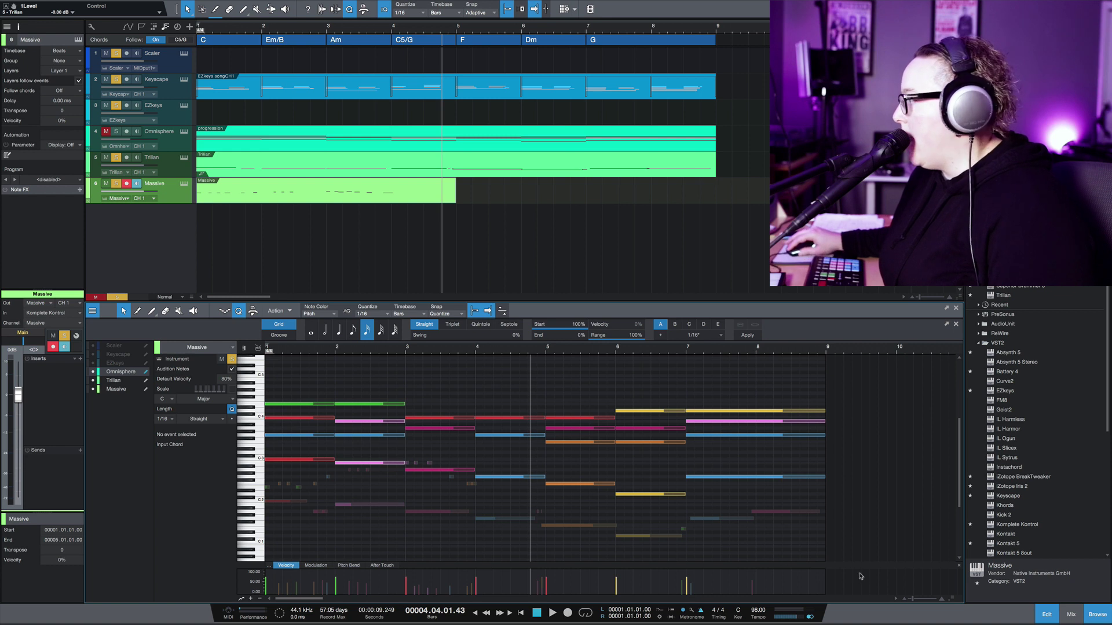
left_click(943, 599)
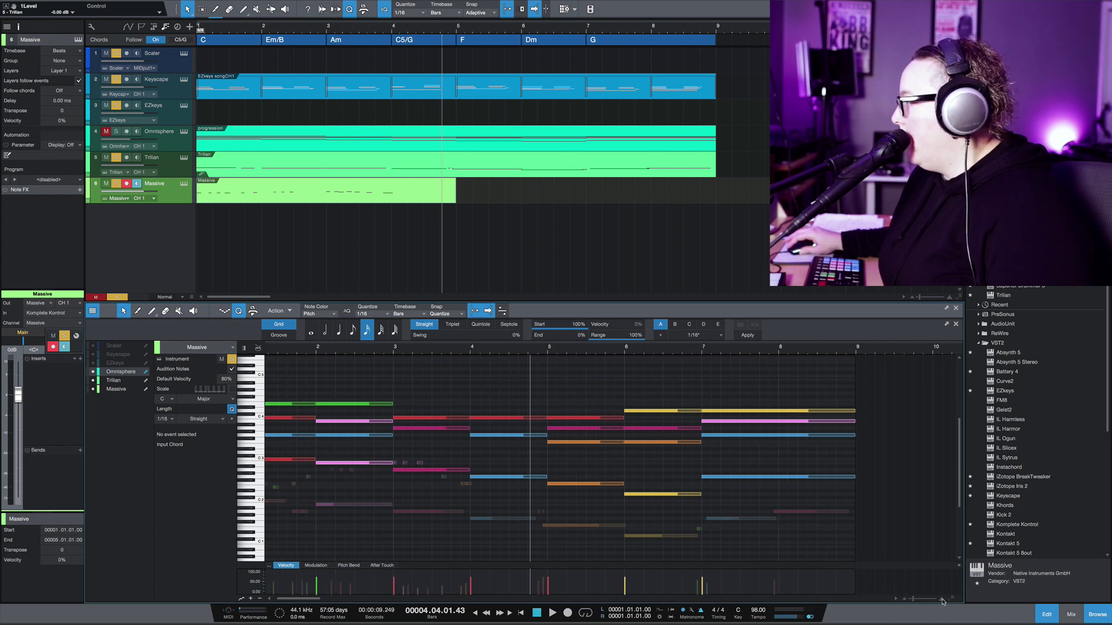
mouse_move(951, 581)
left_mouse_down()
mouse_move(946, 551)
mouse_move(951, 600)
left_mouse_up()
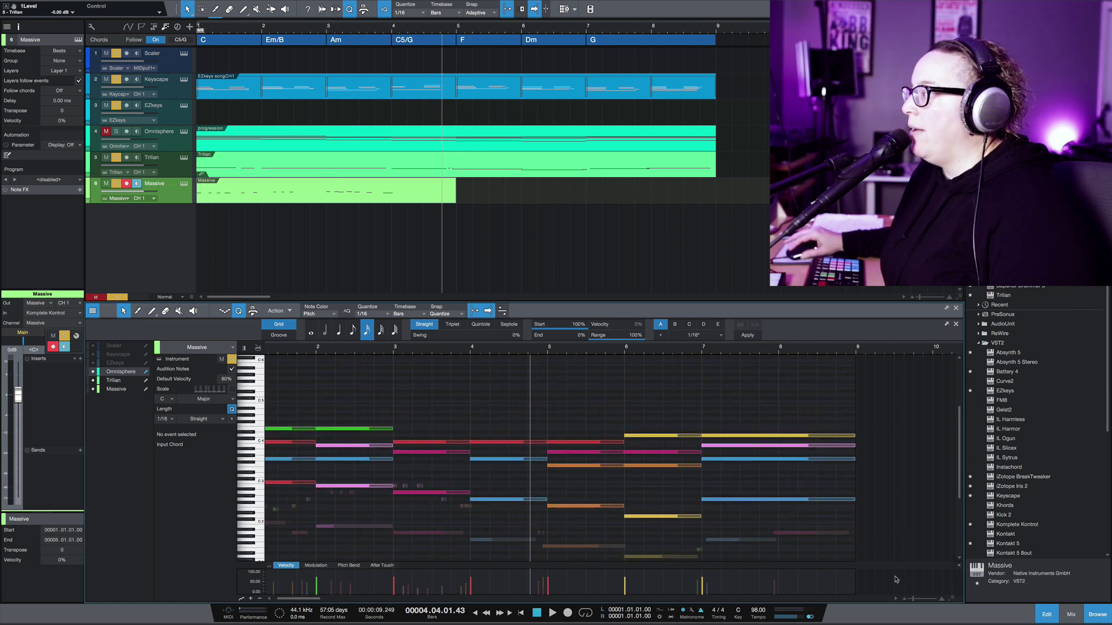
Hide the Omnisphere and Trilian notes in the note editor and make Massive the active part
left_click(93, 371)
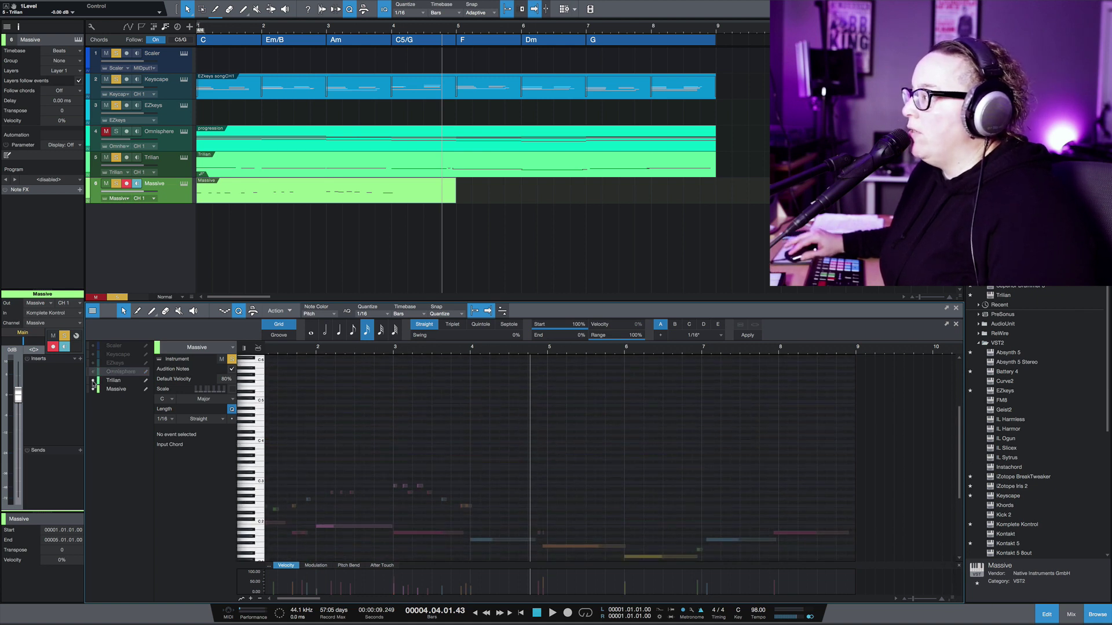
left_click(93, 380)
left_click(115, 392)
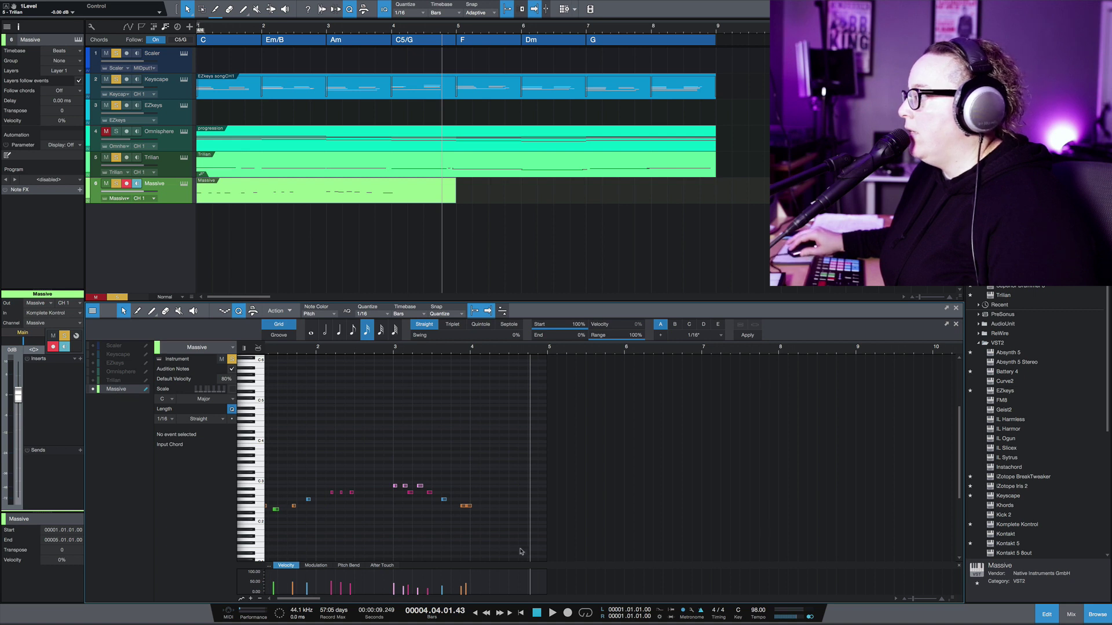
Play the Massive part from bar 1 and raise the velocity of the F 2 note on beat 4 of bar 1 to 75
left_click_drag(360, 353, 545, 365)
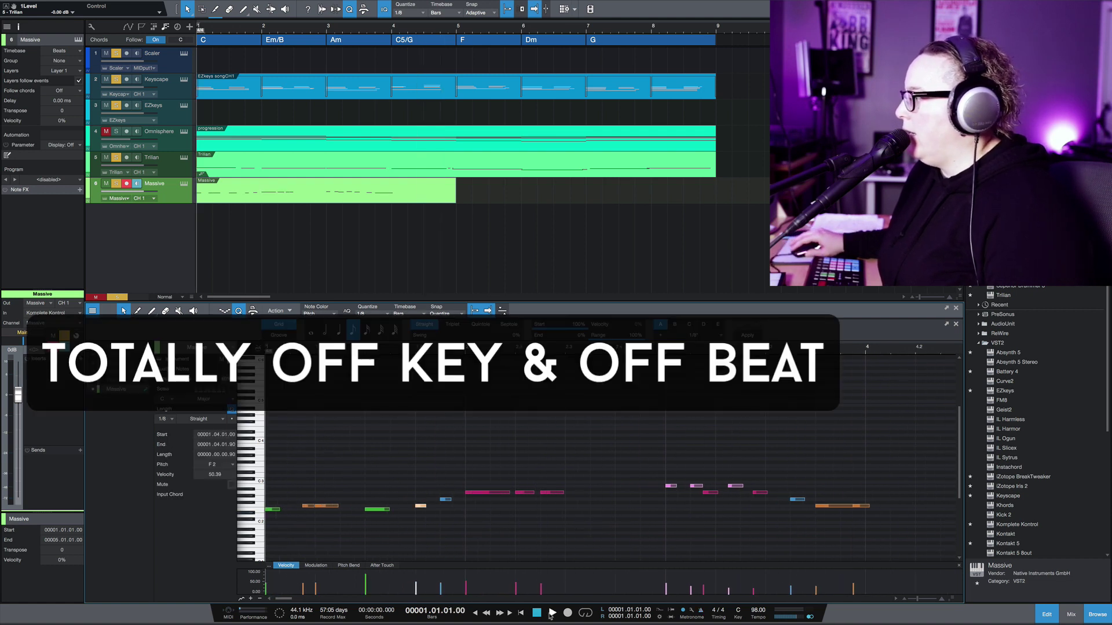
left_click(552, 614)
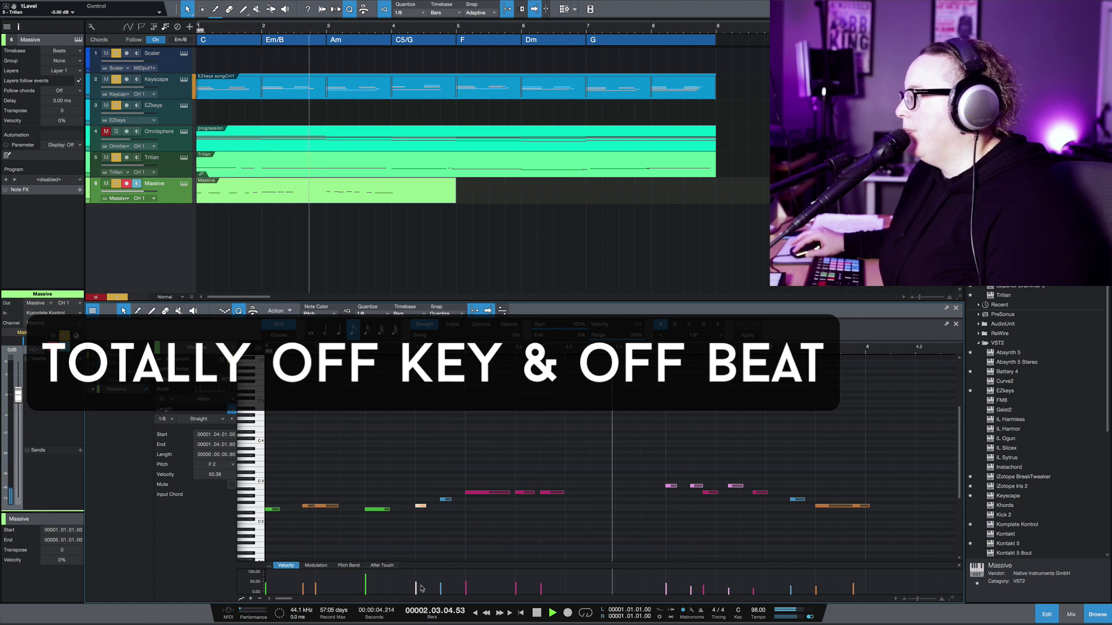
left_click_drag(416, 582, 415, 575)
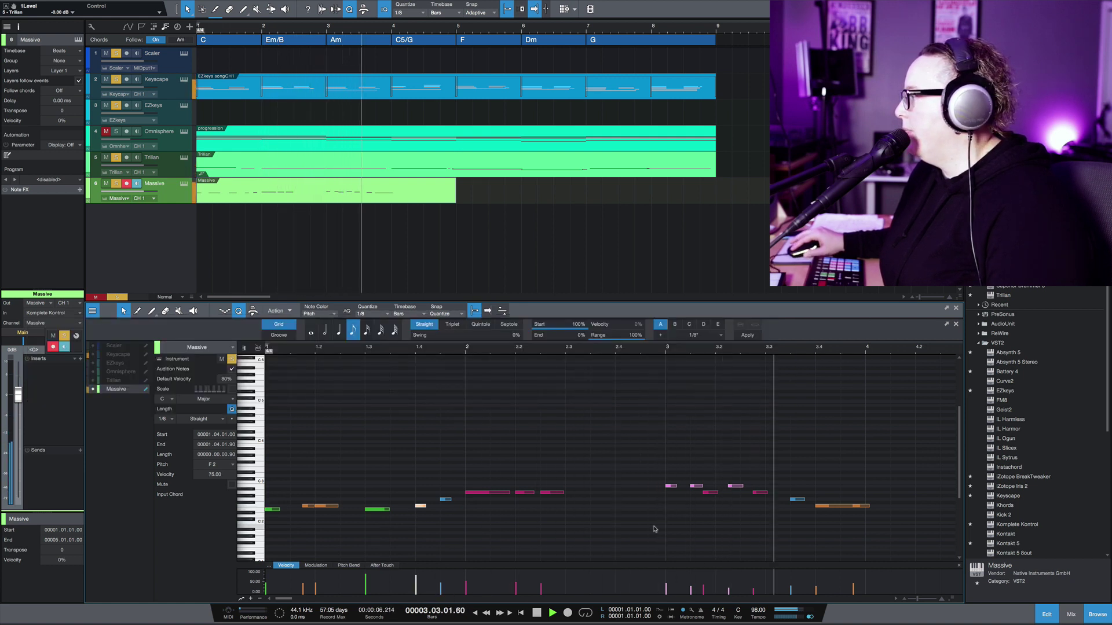
Delete the second note in bar 3 of the Massive part, move and lengthen the bar's remaining notes, and return playback to the start
left_click(696, 487)
key("Delete")
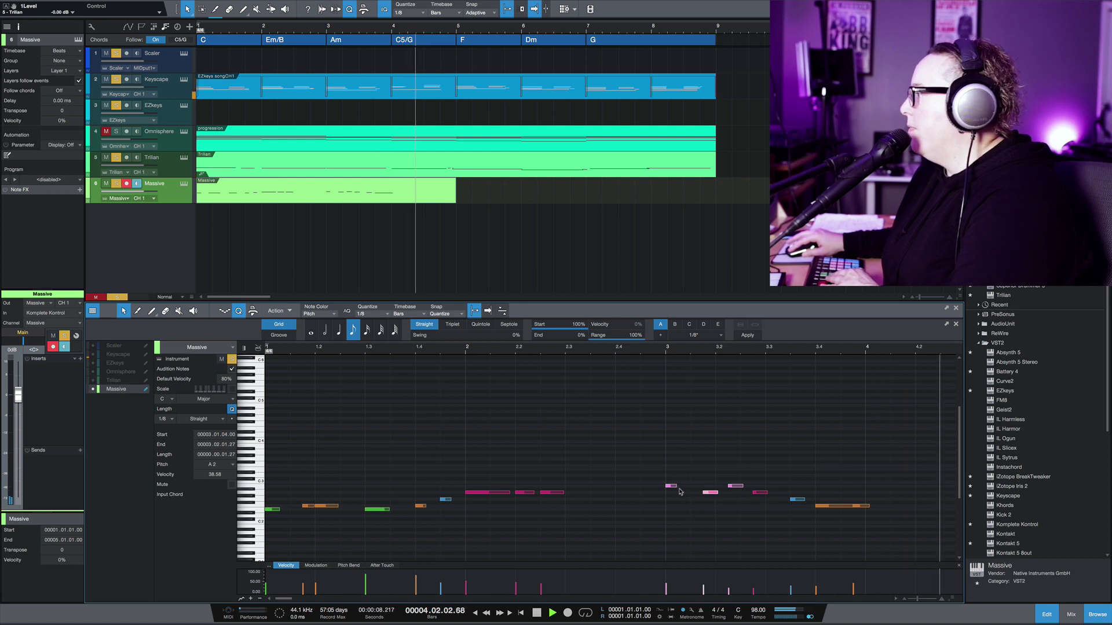
left_click_drag(703, 493, 765, 504)
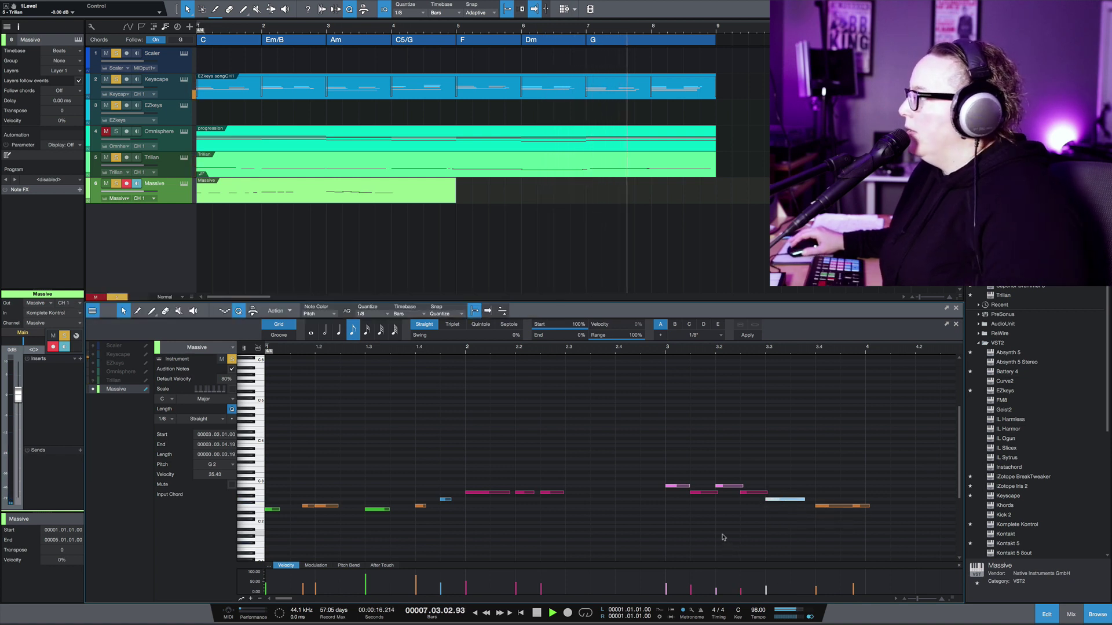
left_click(536, 612)
left_click(520, 613)
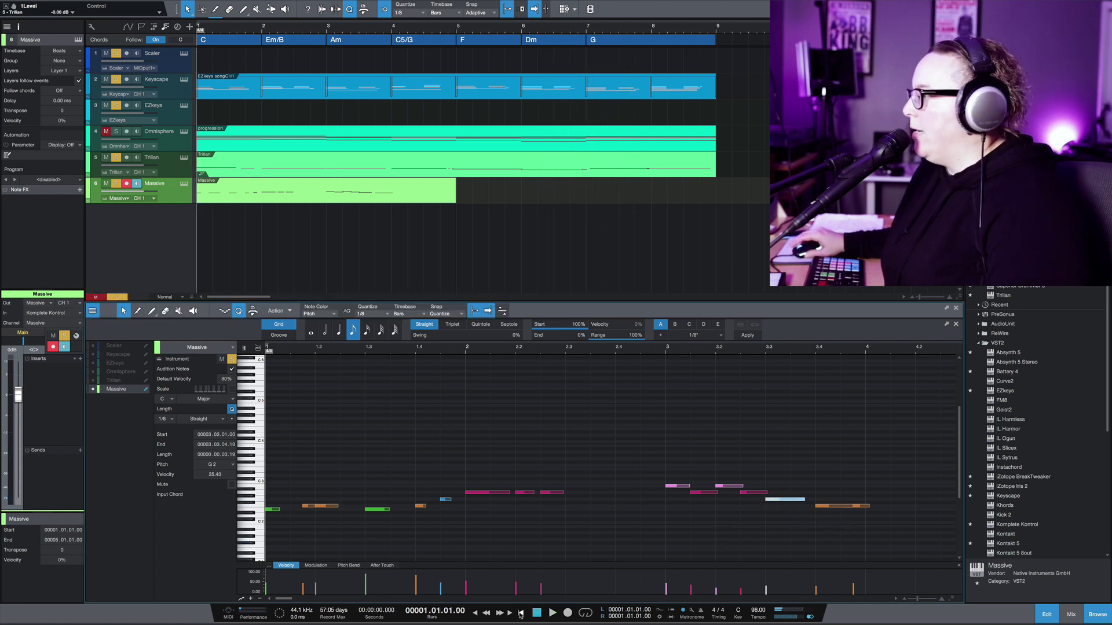
Try the Parallel Follow chords mode on the Massive track and switch chord following back to Off
left_click(183, 198)
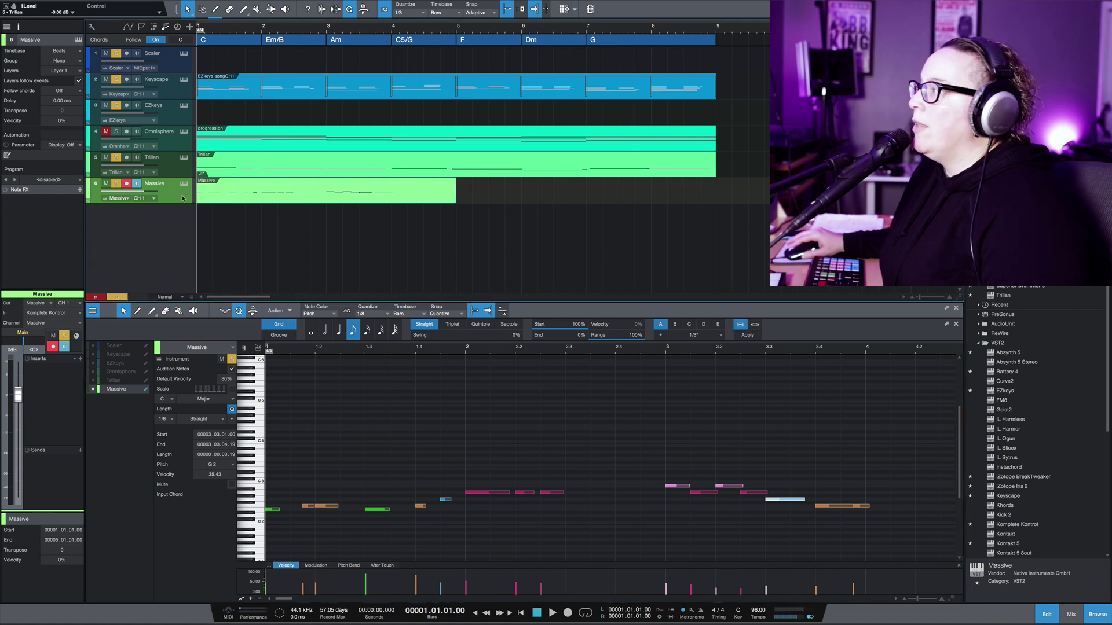
left_click(57, 91)
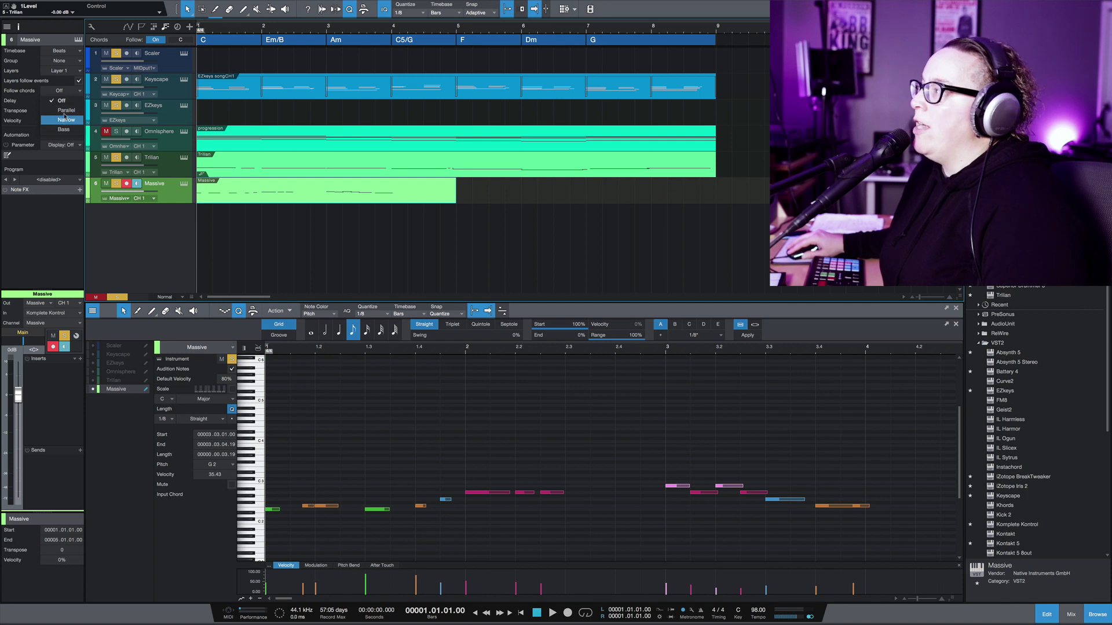
left_click(64, 114)
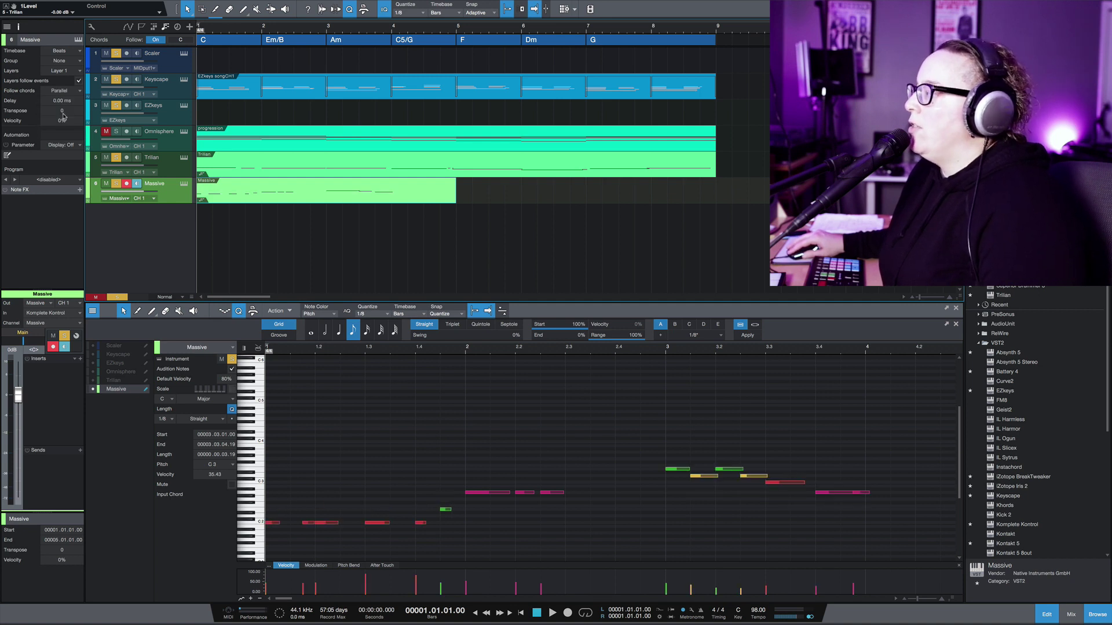
left_click(70, 93)
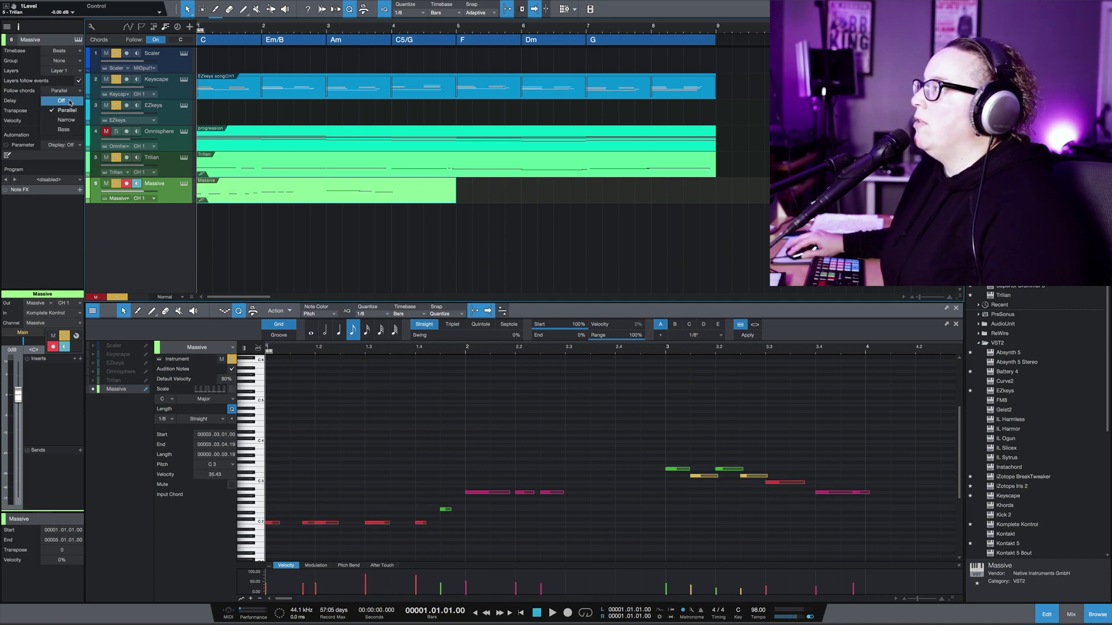
left_click(69, 101)
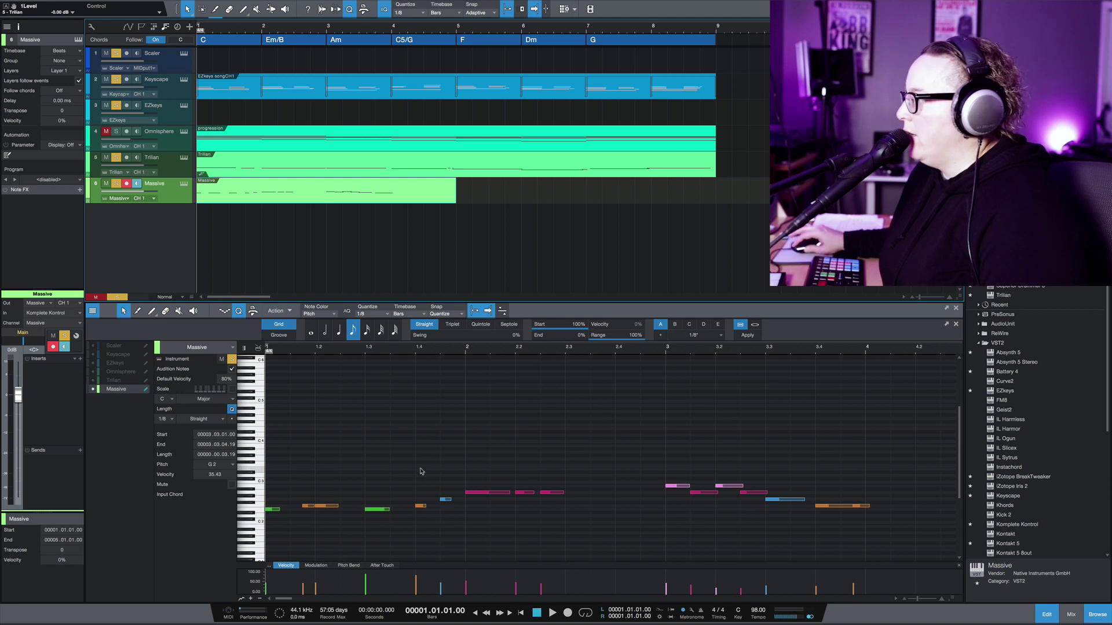
Try Narrow chord following on the Massive track, switch it to Parallel, and play the part from bar 1 into bar 4
left_click(69, 92)
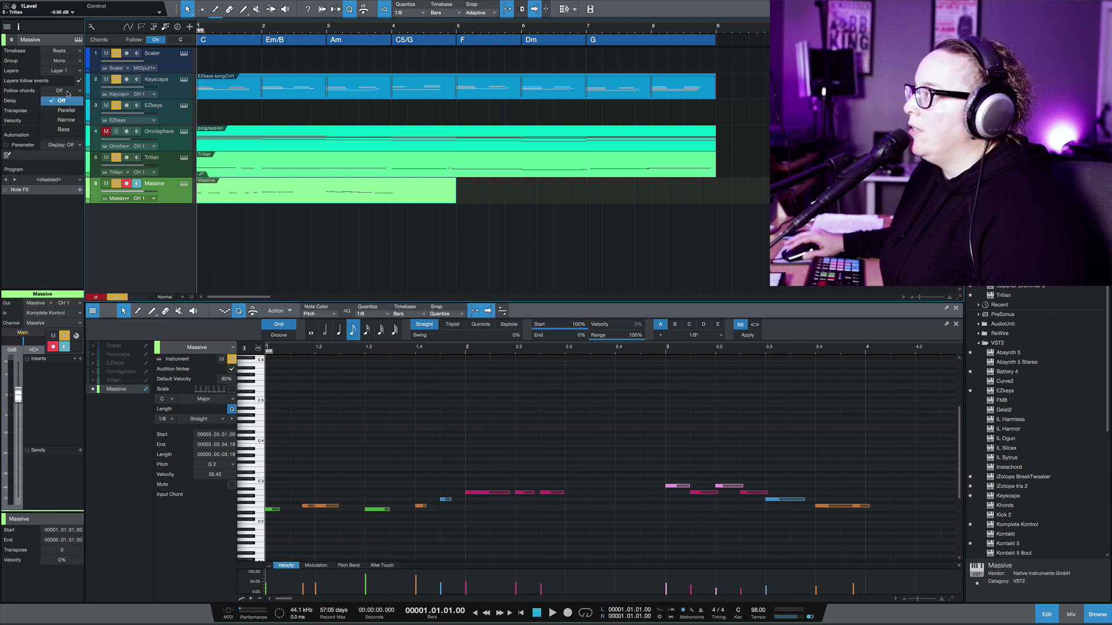
left_click(61, 120)
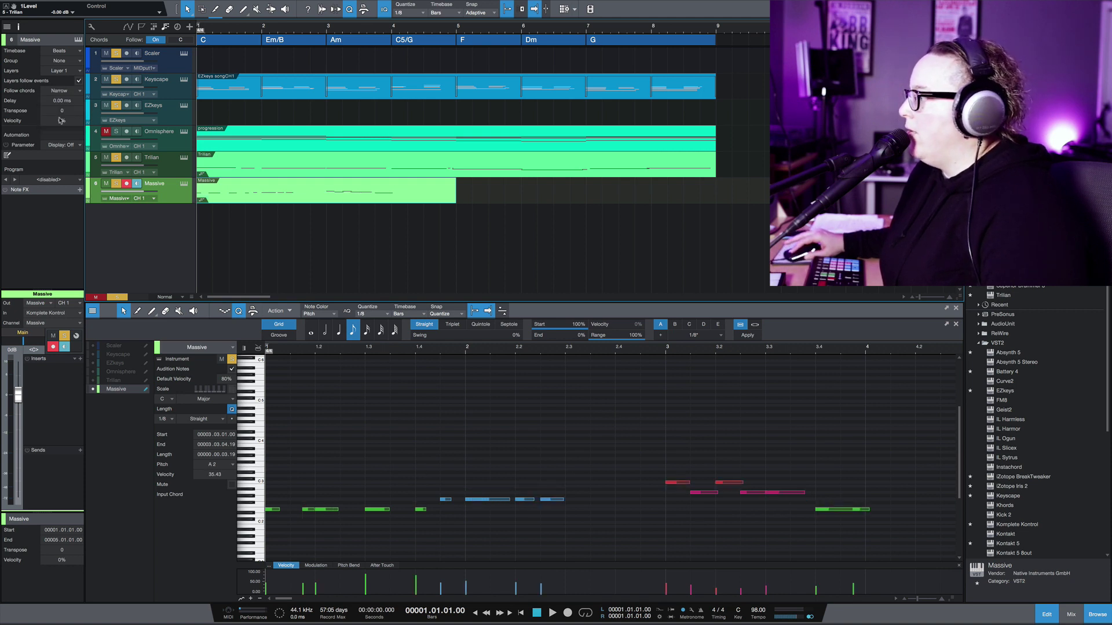
left_click(63, 91)
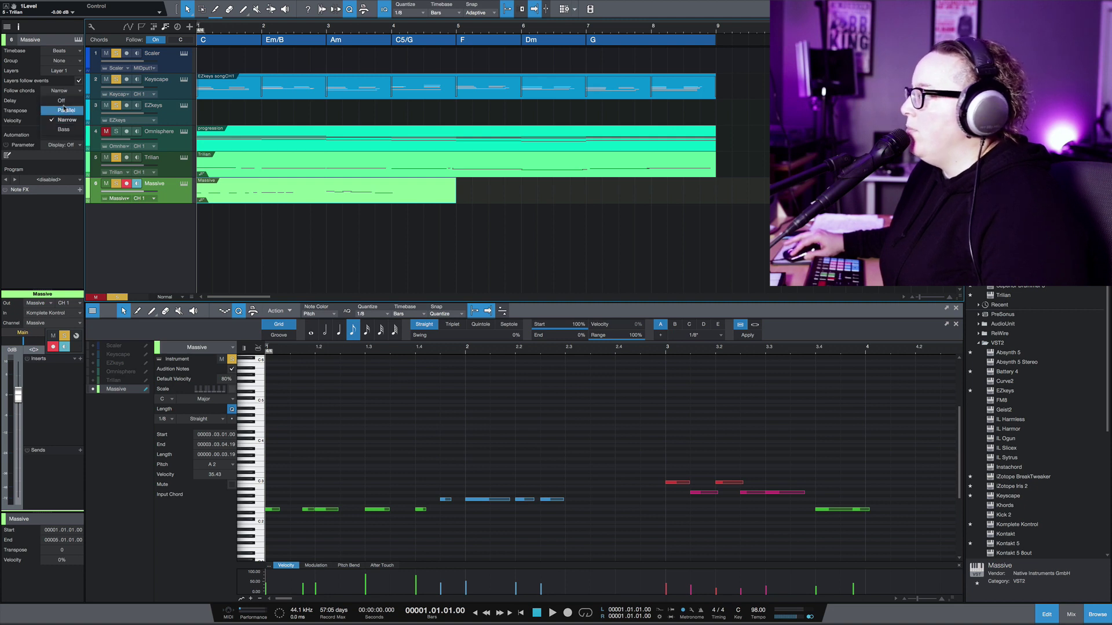
left_click(64, 109)
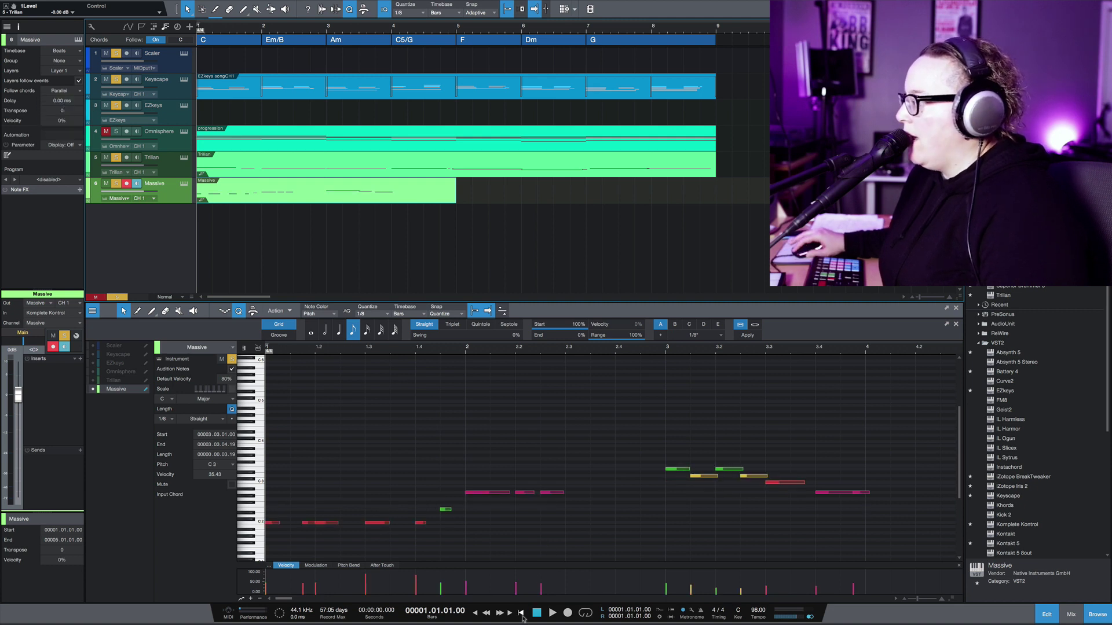
left_click(551, 617)
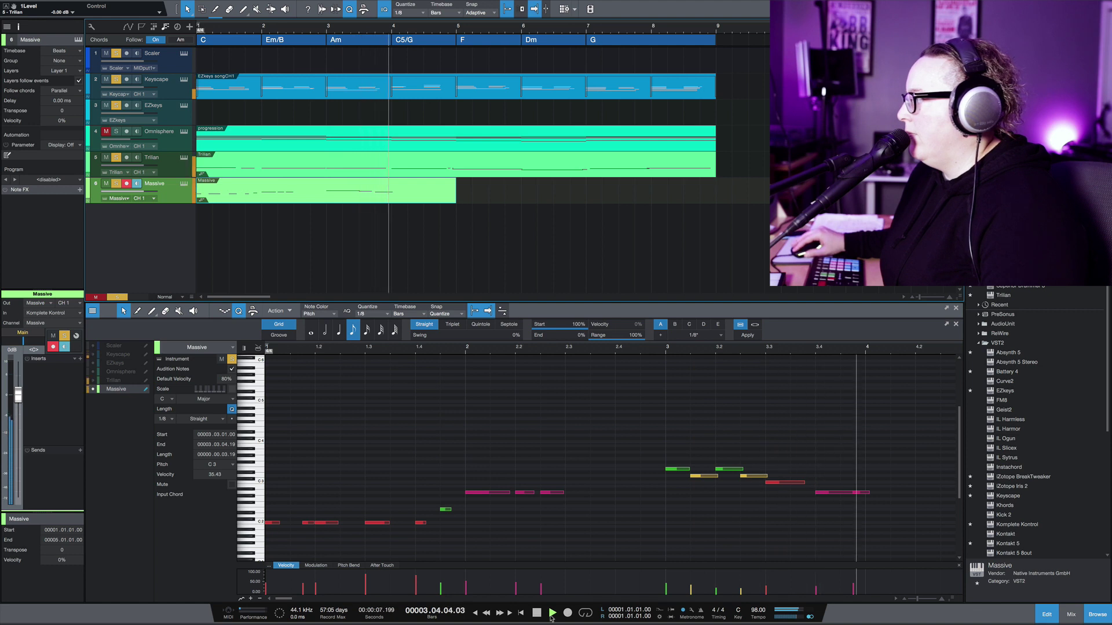
left_click(551, 617)
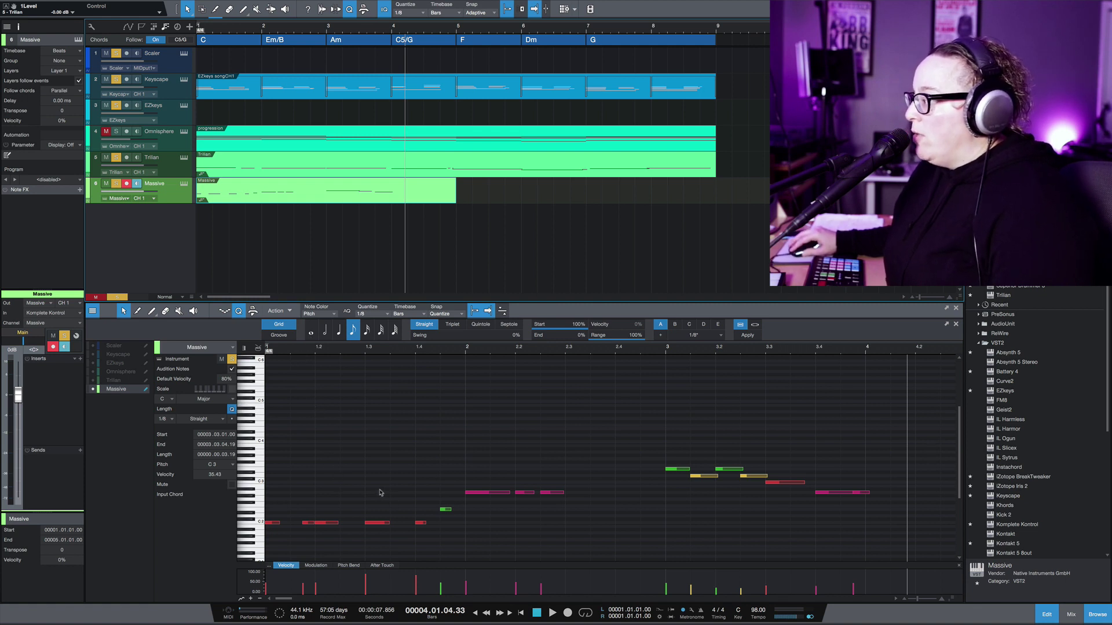
Delete all the notes in the Massive part
left_click(383, 519)
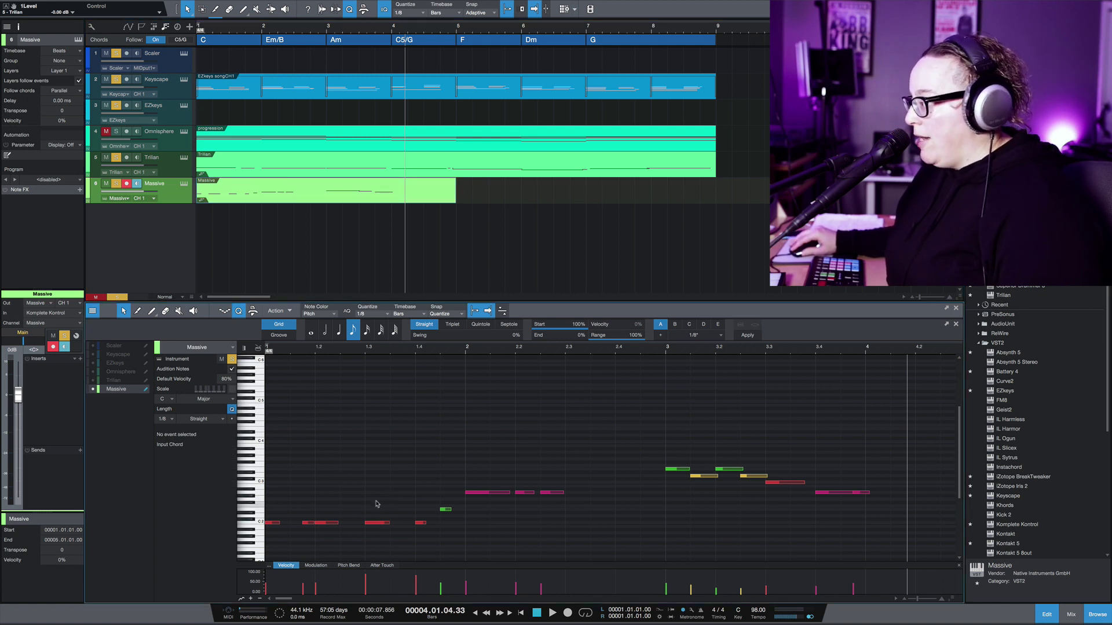
key("ctrl+a")
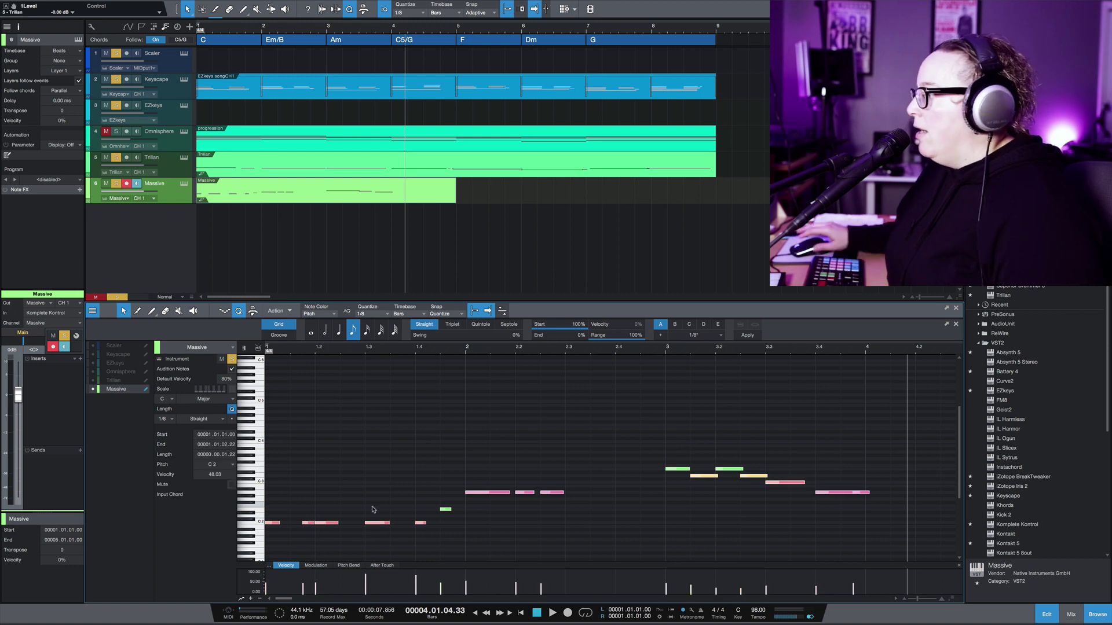
key("Delete")
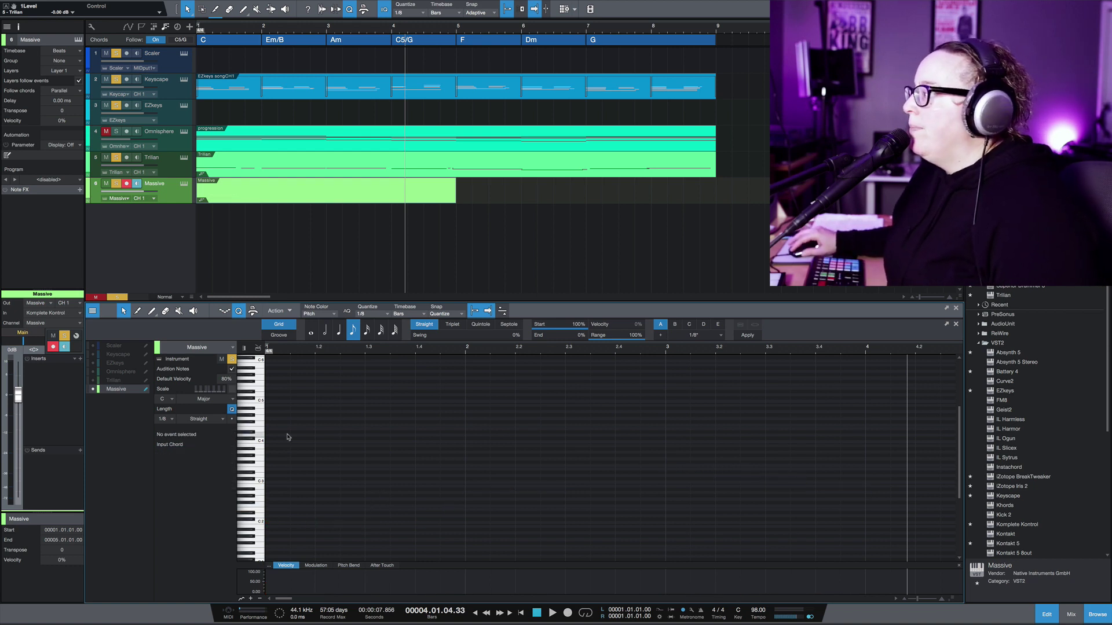
Set chord following on the Massive track to Off and enable the C Major scale in the note editor
left_click(168, 402)
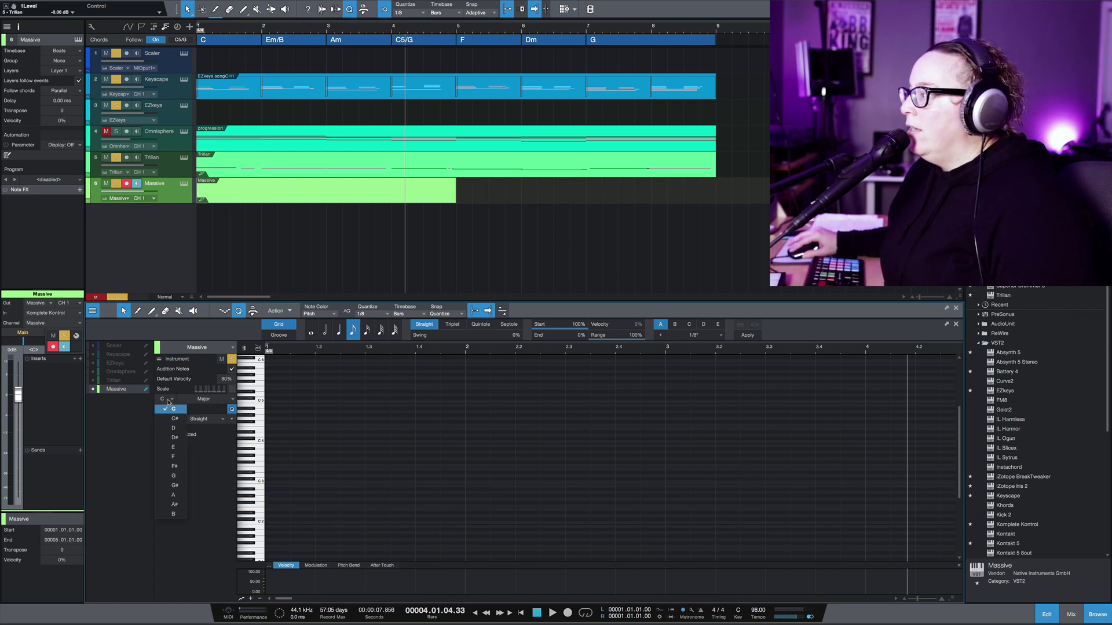
left_click(202, 401)
left_click(202, 403)
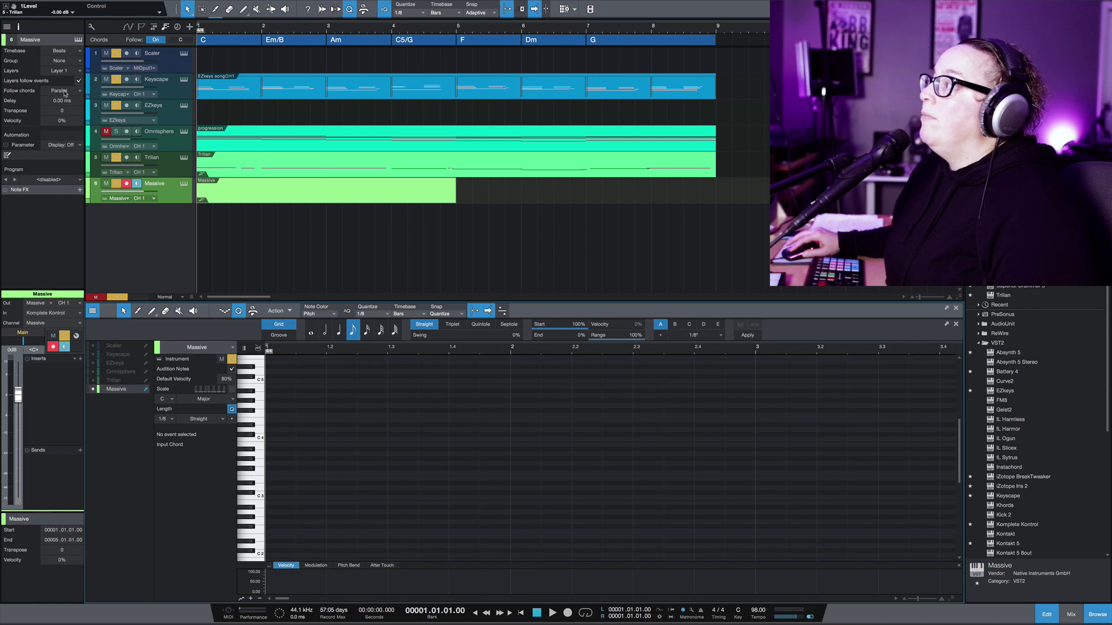
left_click(64, 92)
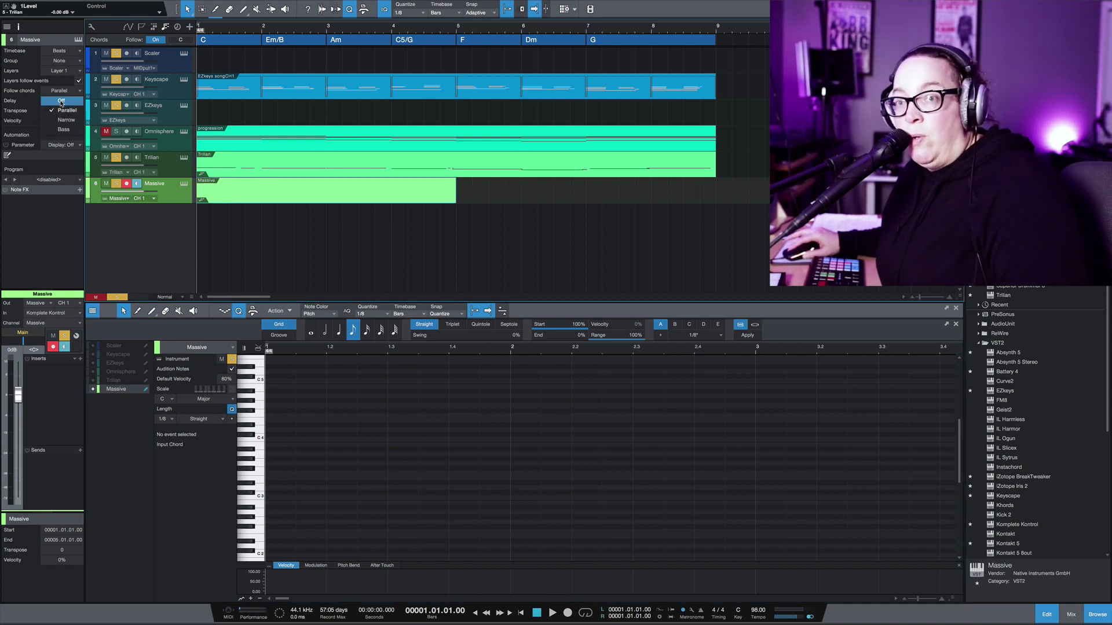
left_click(61, 102)
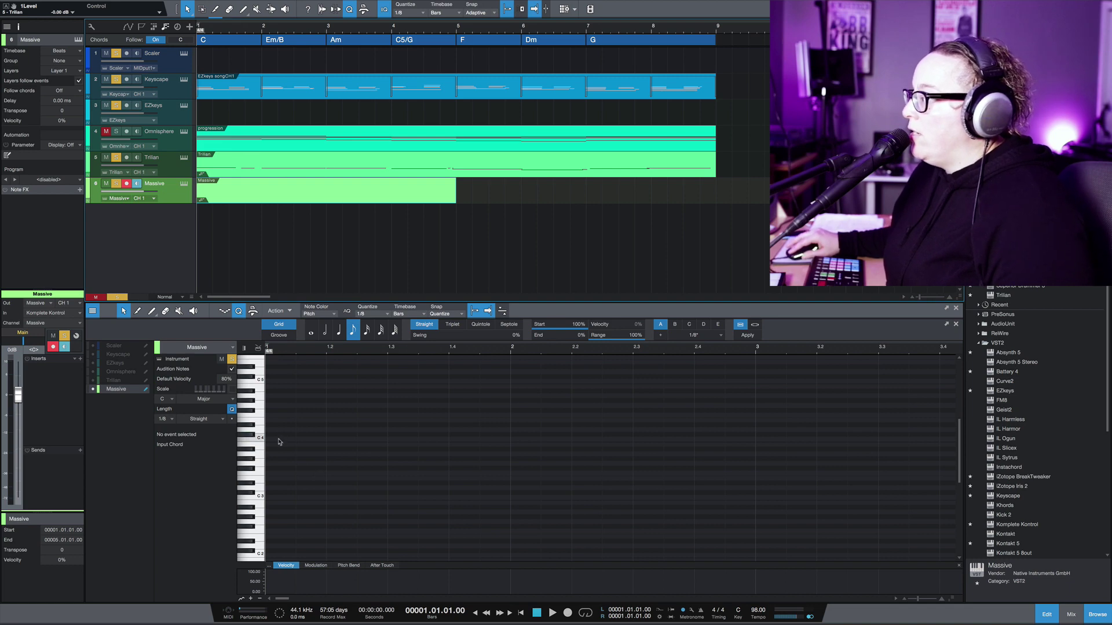
left_click(278, 437)
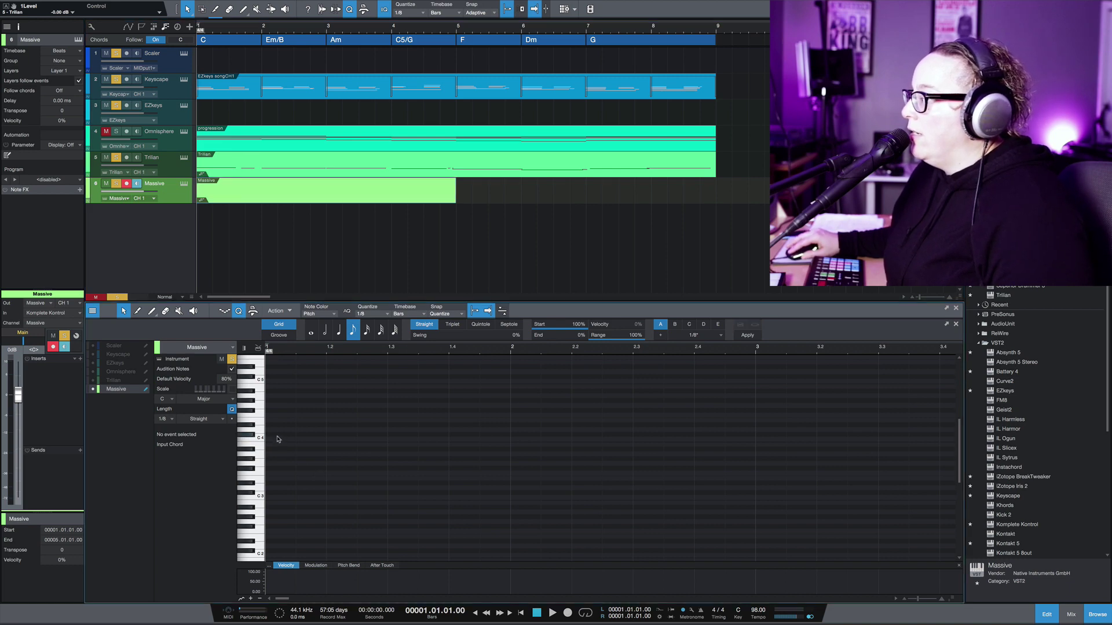
left_click(231, 390)
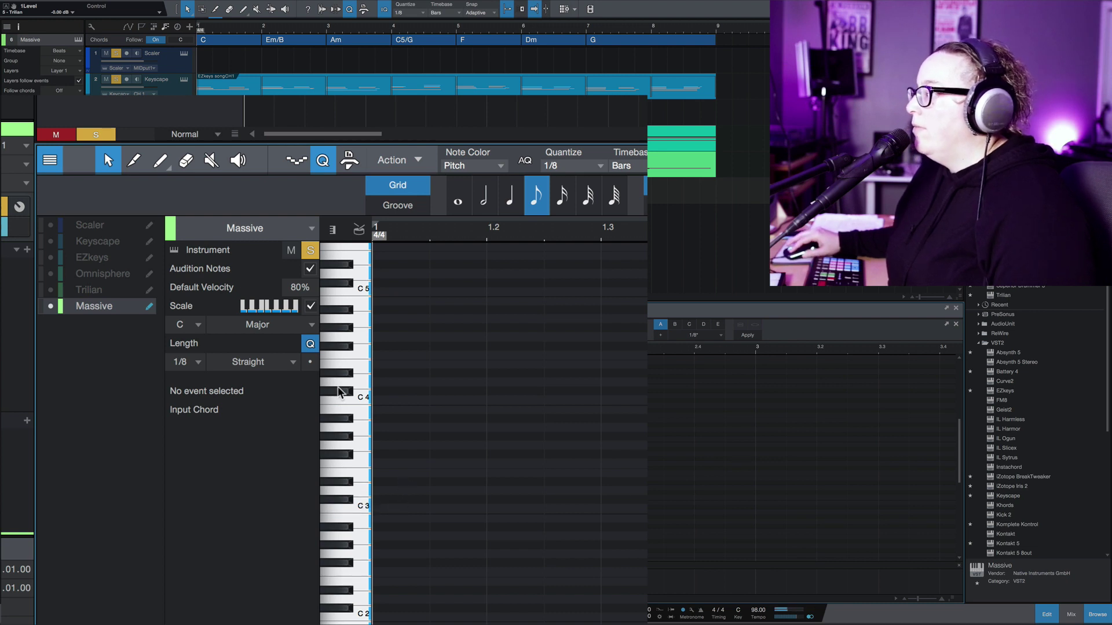
Add eighth notes C 4, D 4 and F 4 at the start of bar 1, plus another F 4 directly after
left_click(386, 397)
left_click(390, 382)
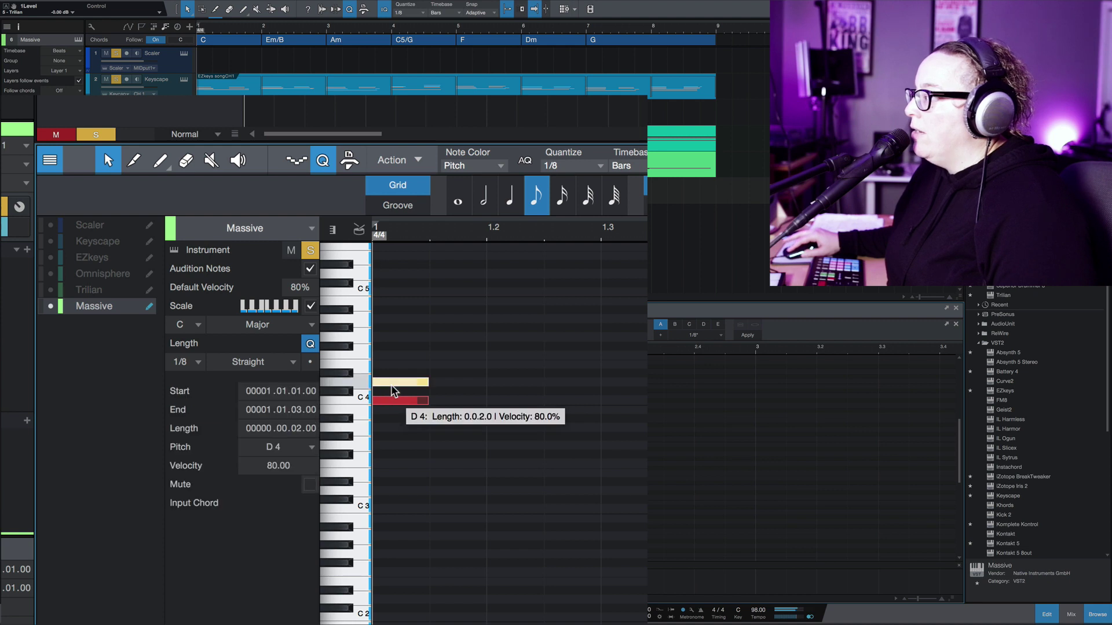
left_click(395, 354)
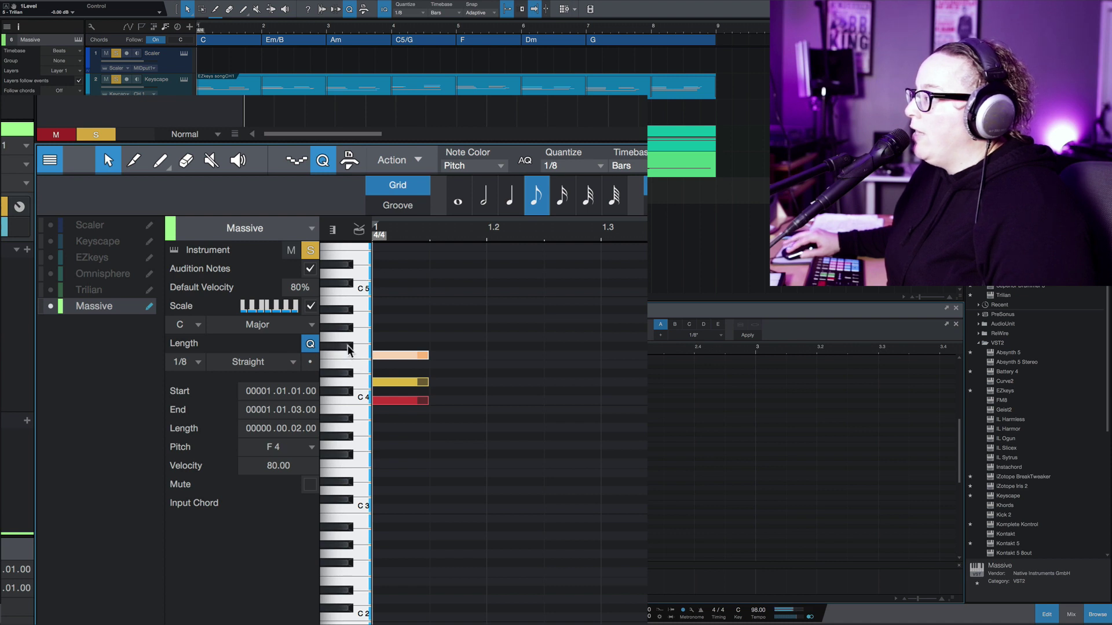
left_click(390, 346)
double_click(390, 346)
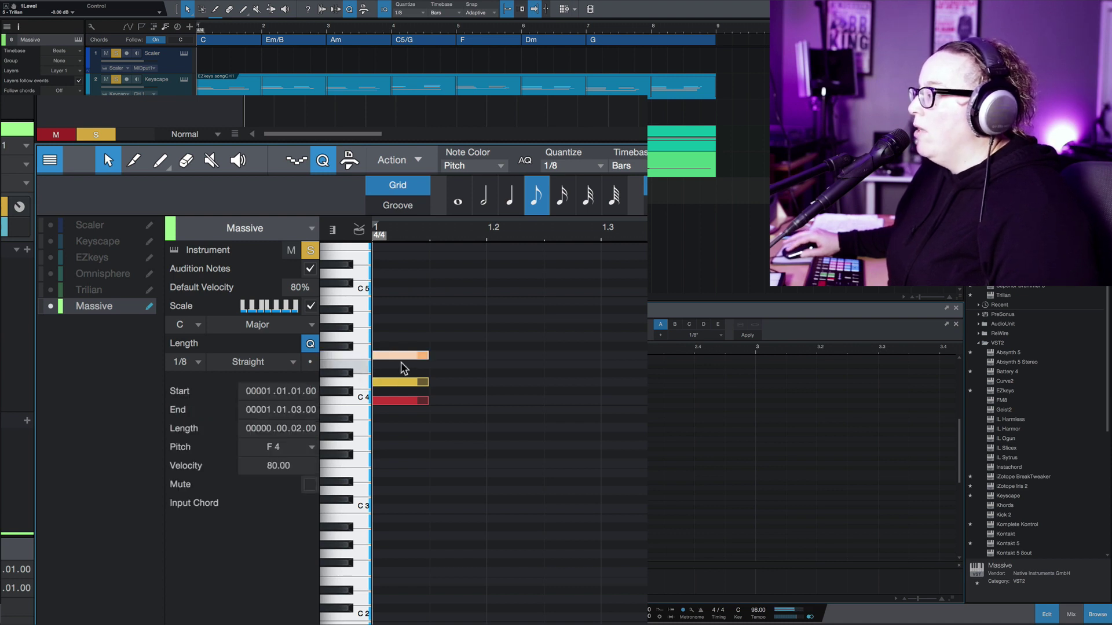
double_click(404, 346)
double_click(453, 349)
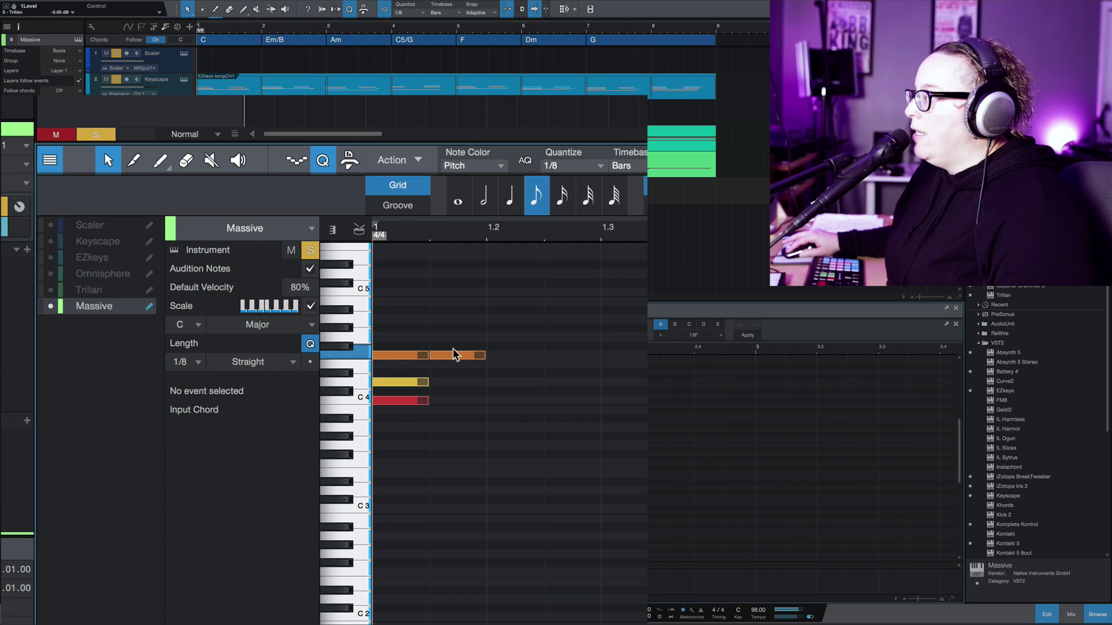
Delete the C 4, D 4 and F 4 test notes at the start of bar 1
left_click(437, 408)
left_click_drag(520, 423, 406, 348)
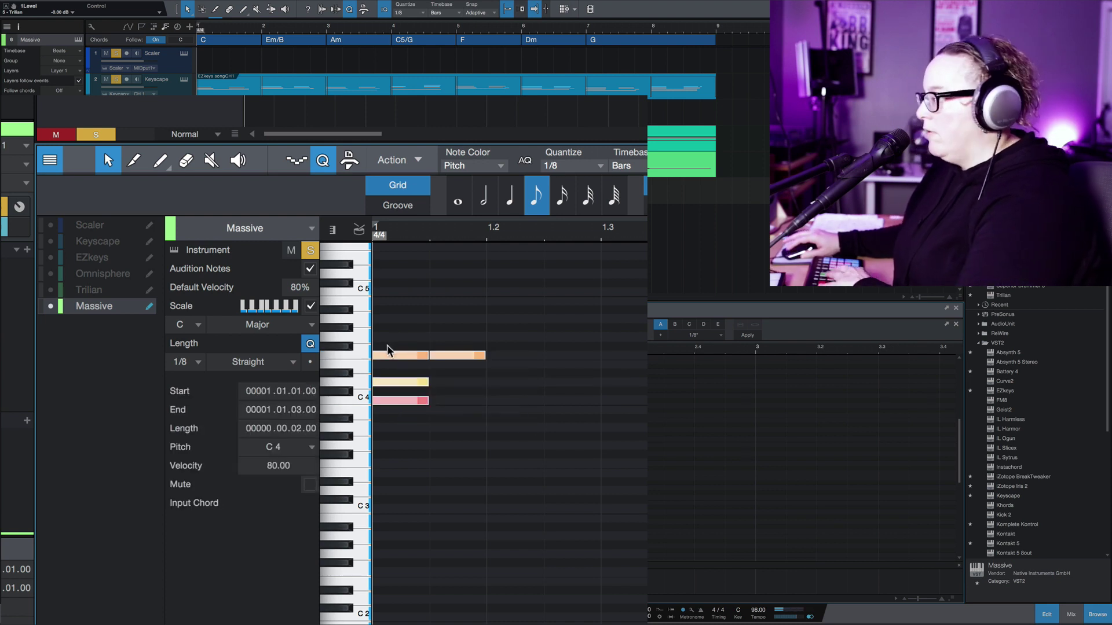
key("Delete")
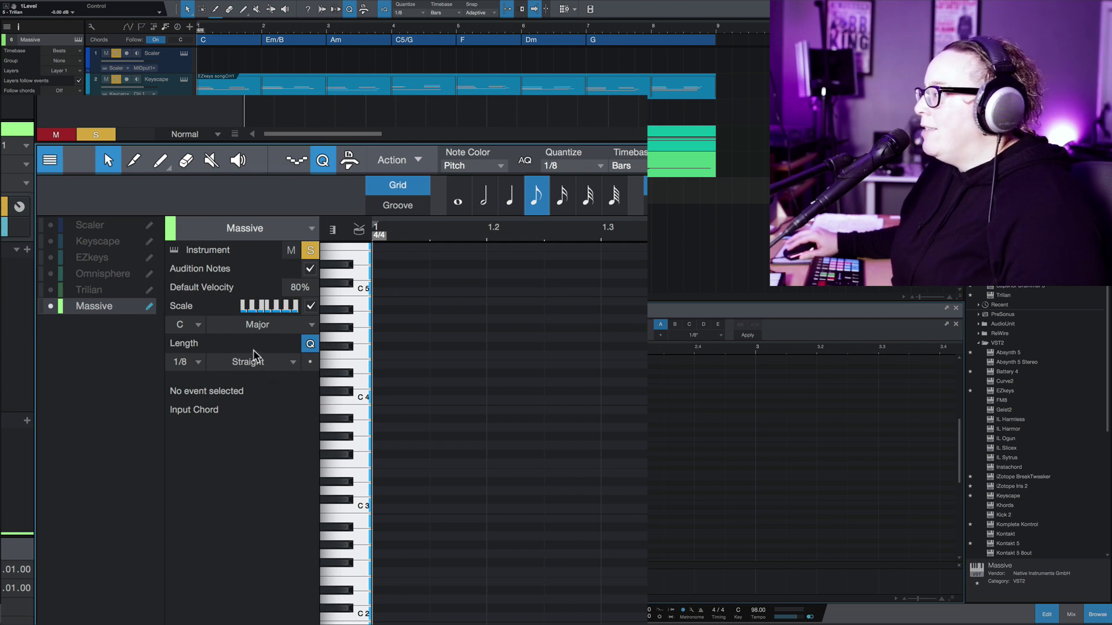
Change the Massive part's scale to D Melodic Minor, with the scale constraint switched off during the change and on again when finished
left_click(309, 308)
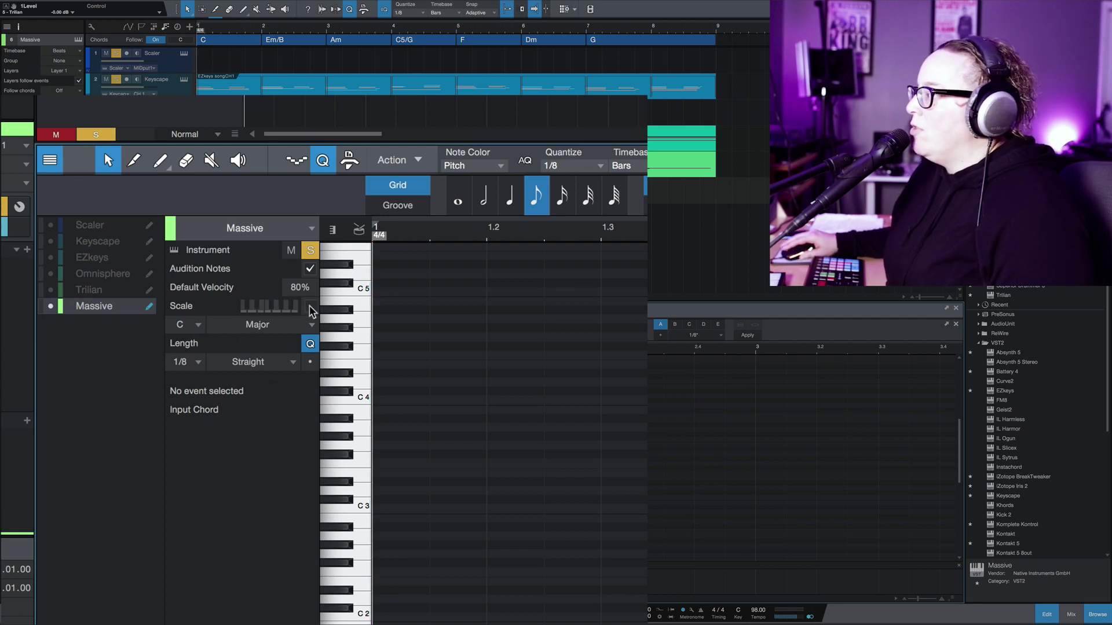
left_click(198, 325)
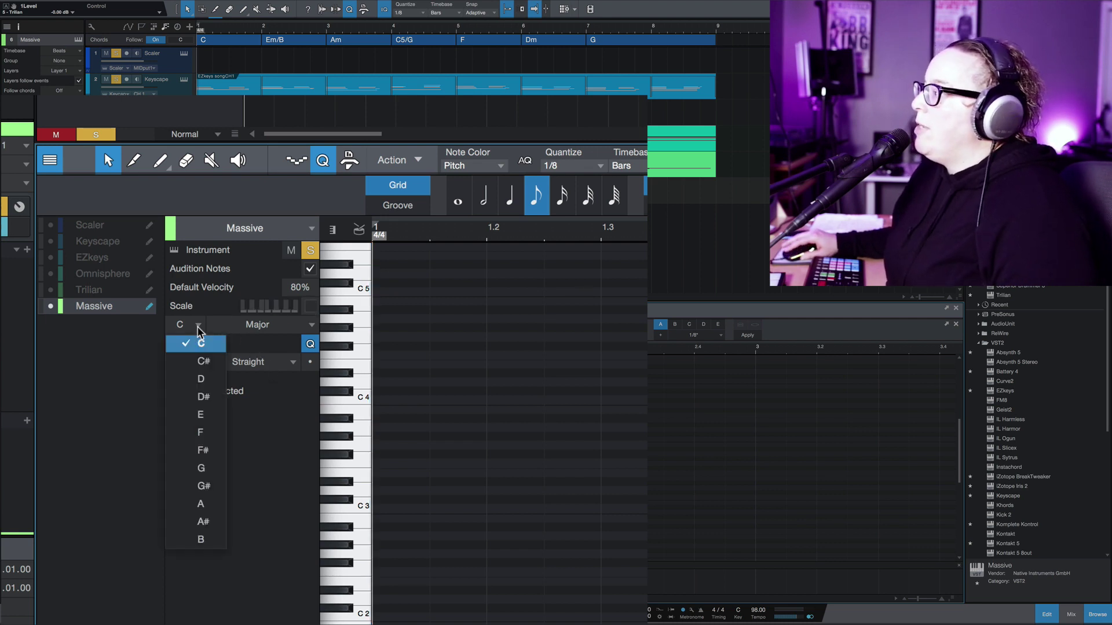
left_click(201, 379)
left_click(264, 326)
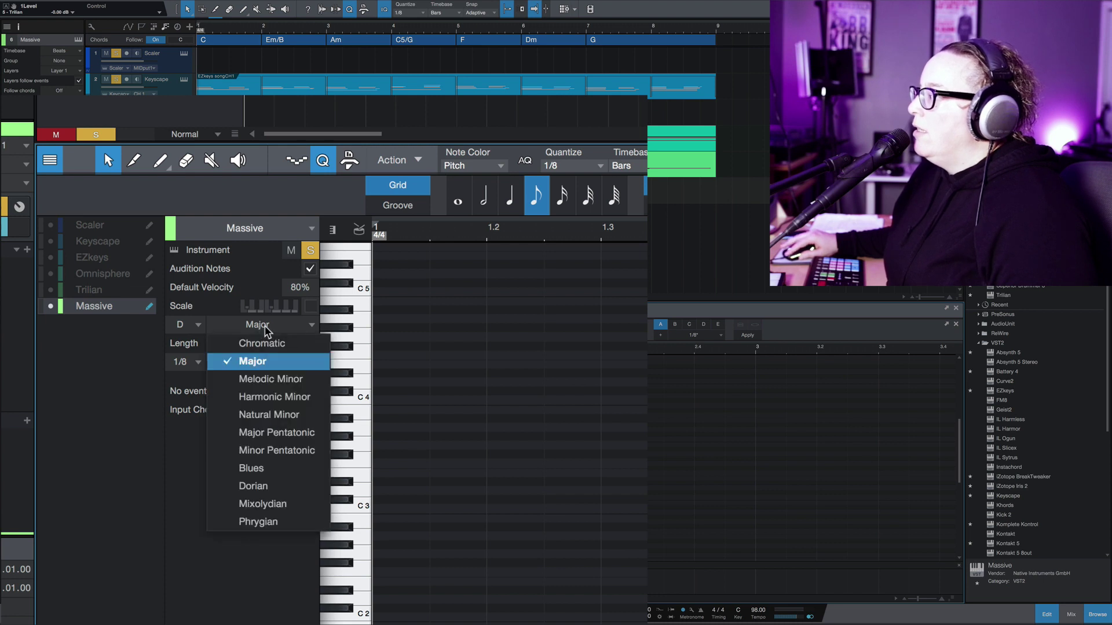
left_click(283, 379)
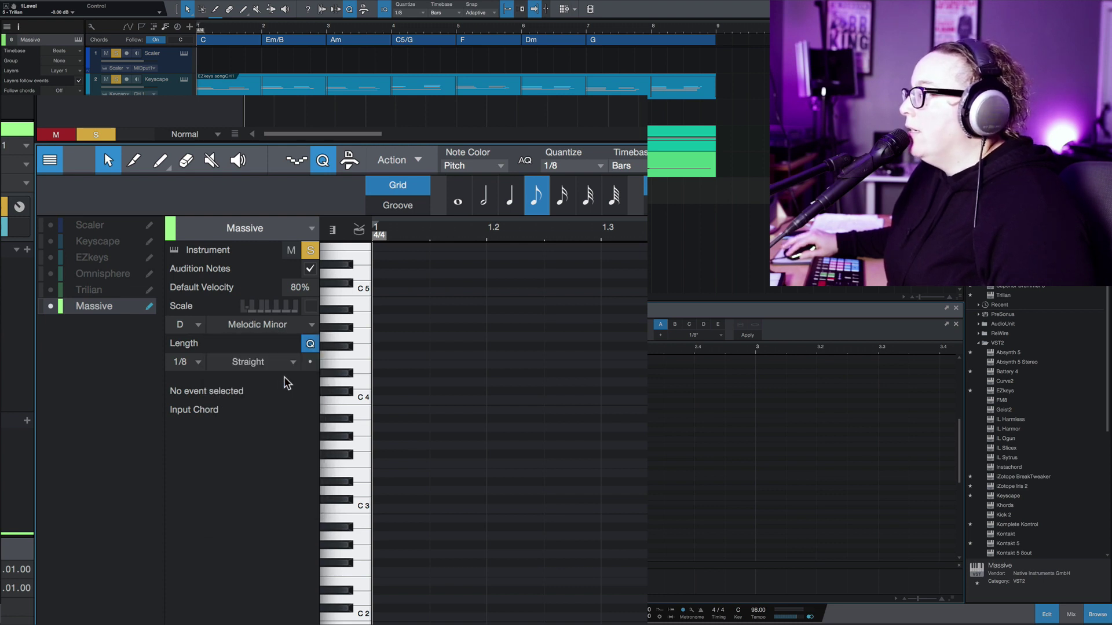
left_click(311, 308)
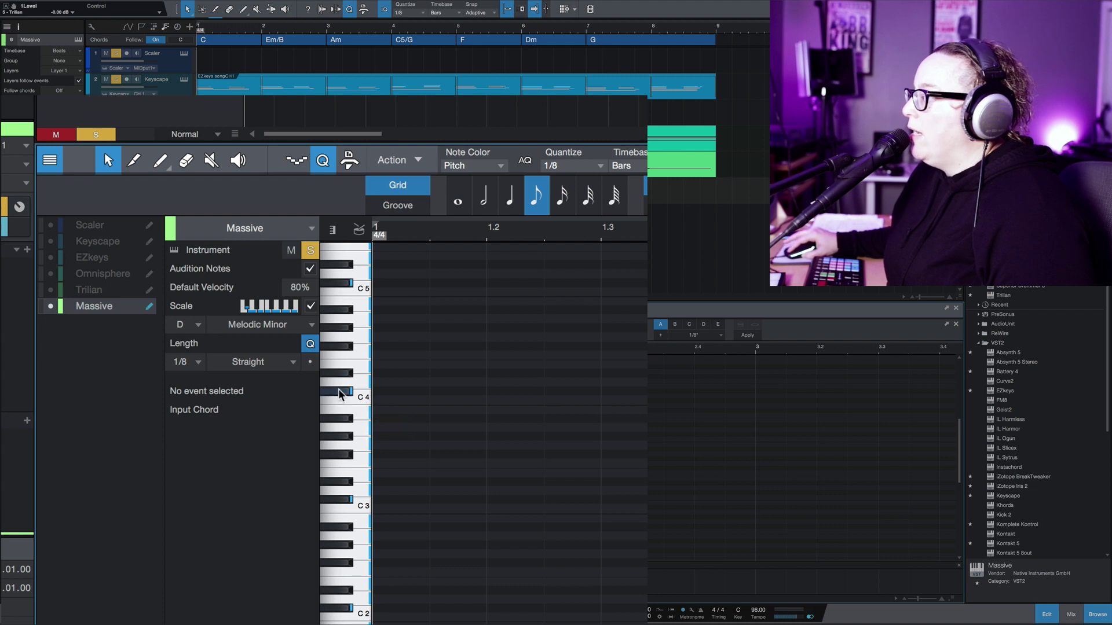
Add a C# 4 eighth note at the start of bar 1, move it down to B 3, and delete it
left_click(377, 392)
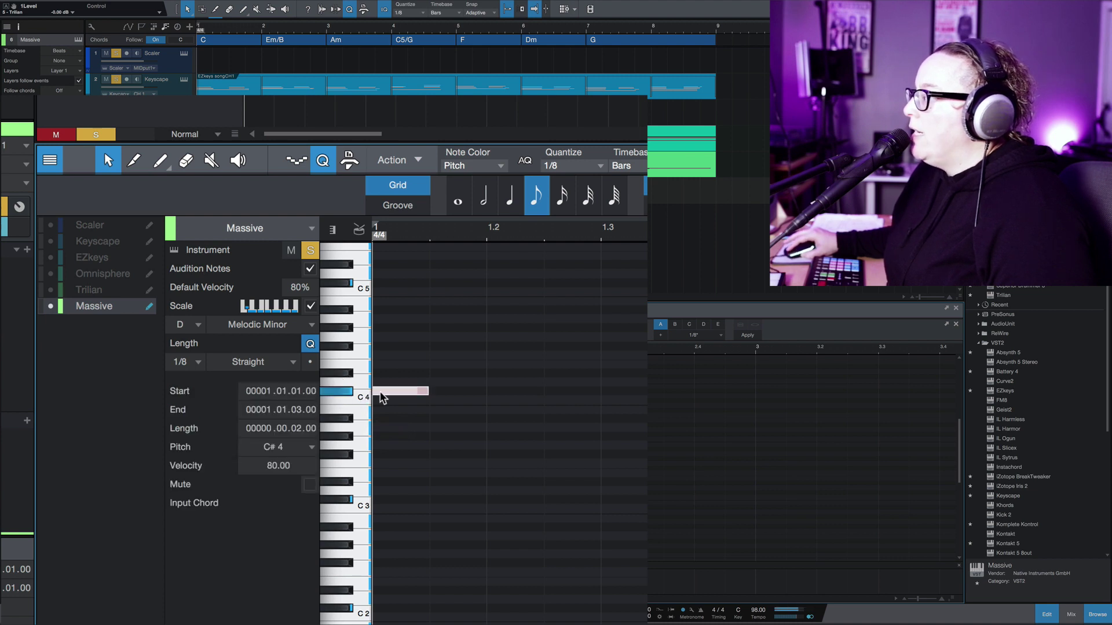
left_click_drag(392, 400, 390, 407)
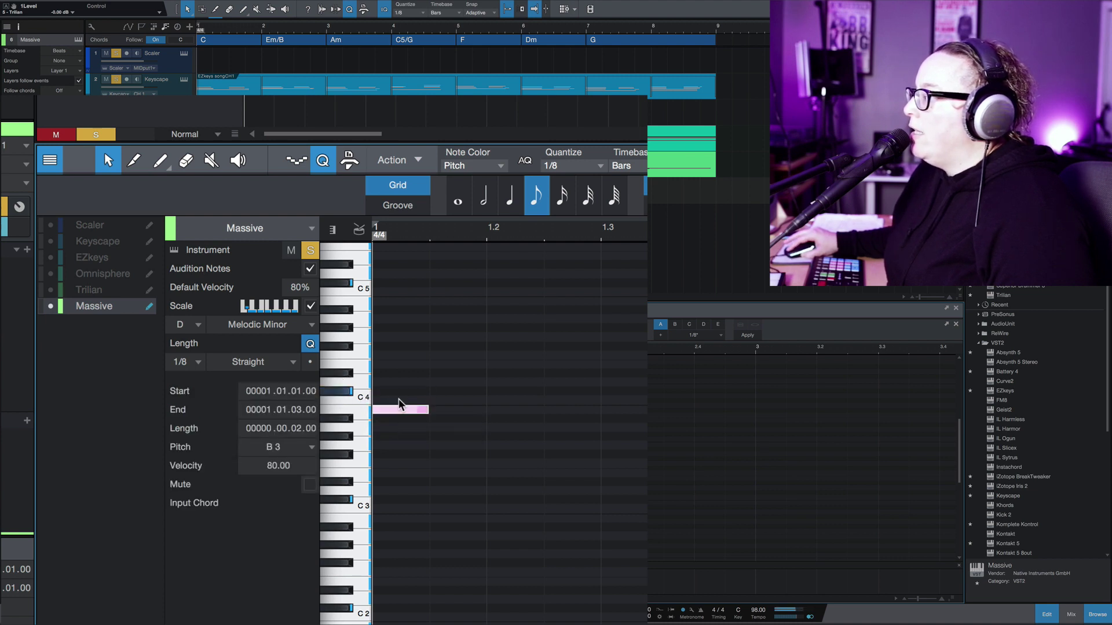
double_click(389, 408)
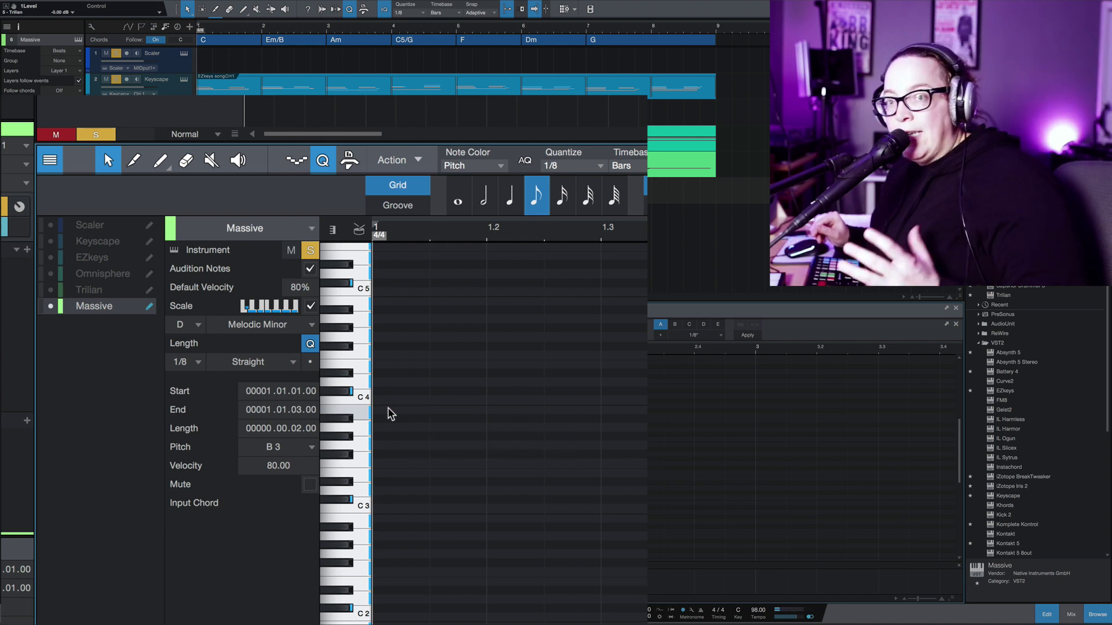